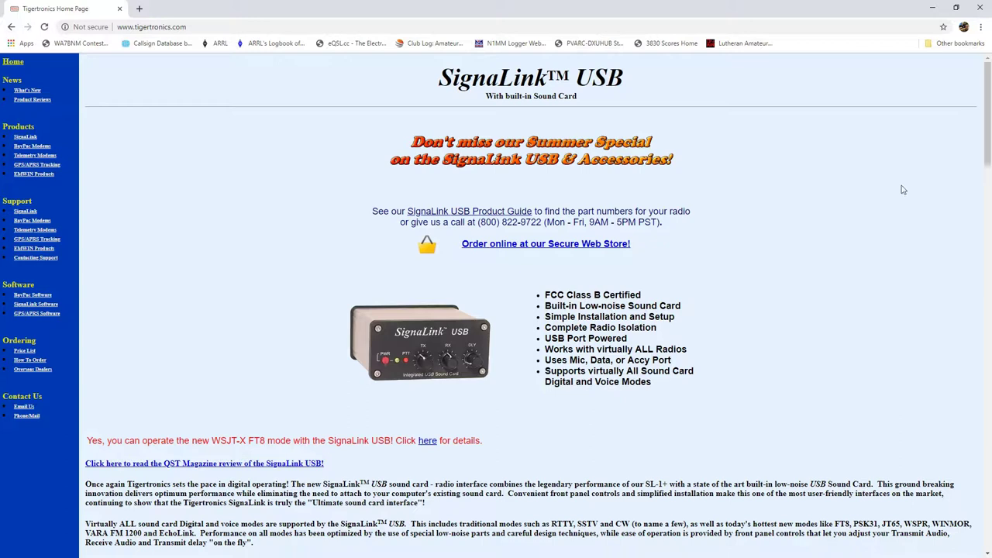
# Step: Search the web for "soundmodem" and open the UZ7HO Packet-Radio English page from the results
pyautogui.click(288, 27)
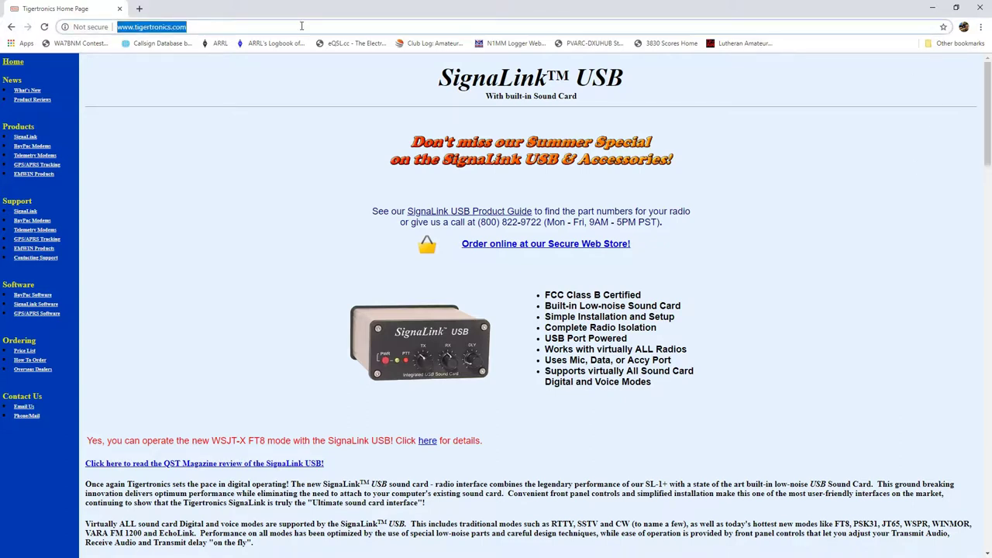
pyautogui.write('sound')
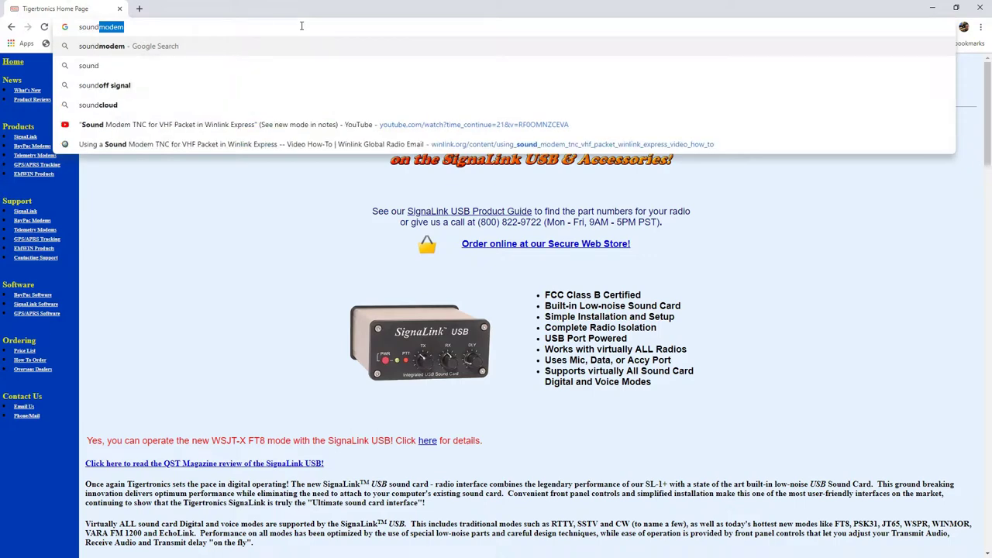
pyautogui.press('Return')
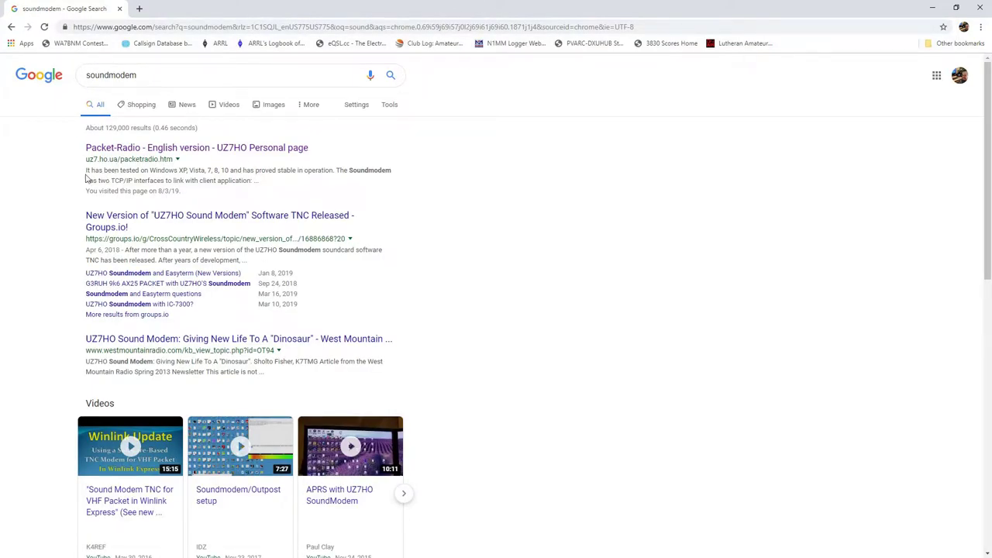
pyautogui.click(168, 149)
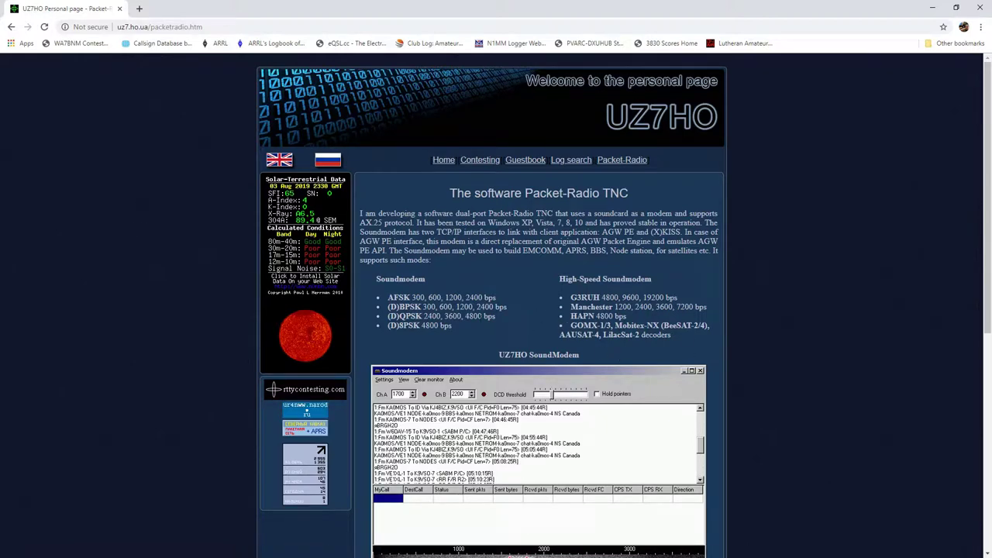
# Step: Download soundmodem100.zip from the page's file list and save it in the Downloads folder
pyautogui.scroll(-4, 479, 326)
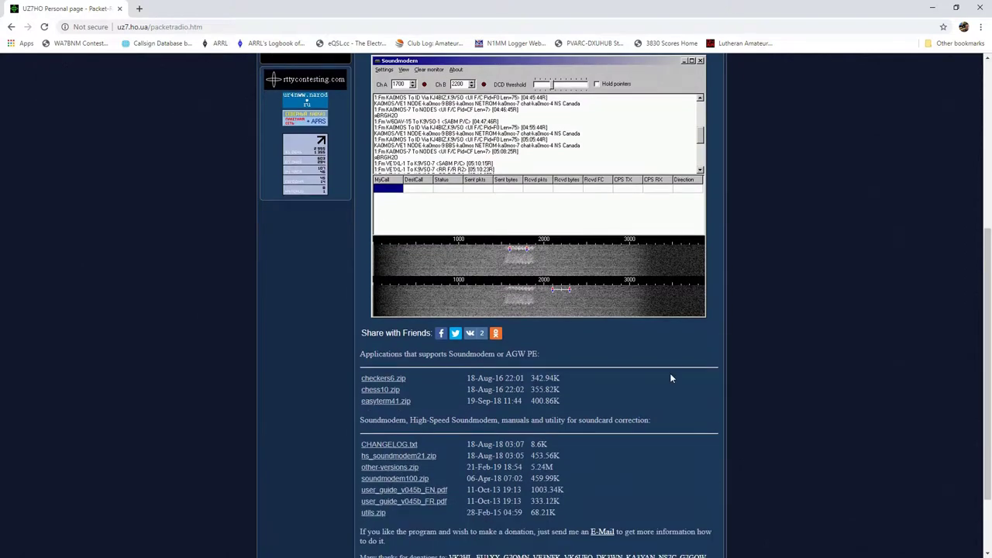
pyautogui.scroll(-2, 671, 378)
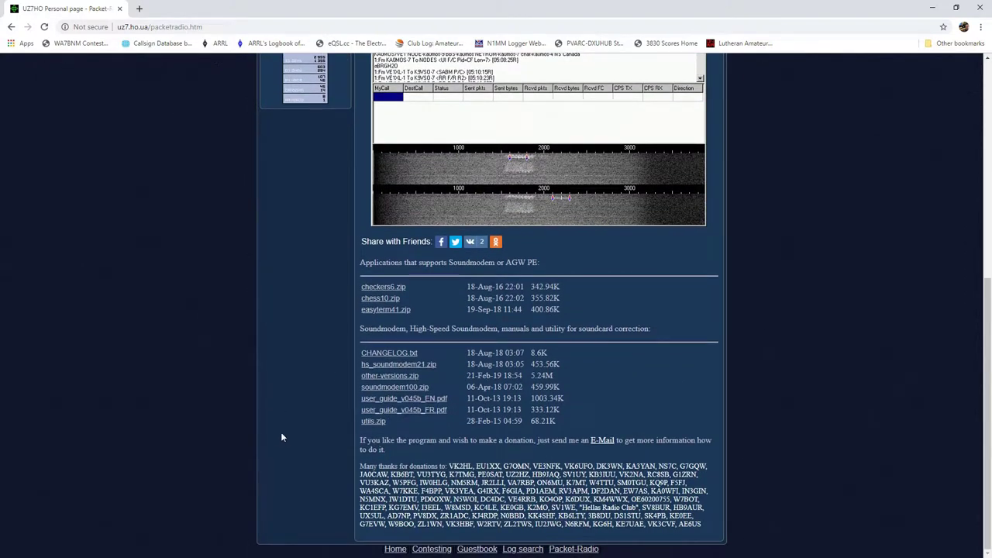
pyautogui.click(385, 389)
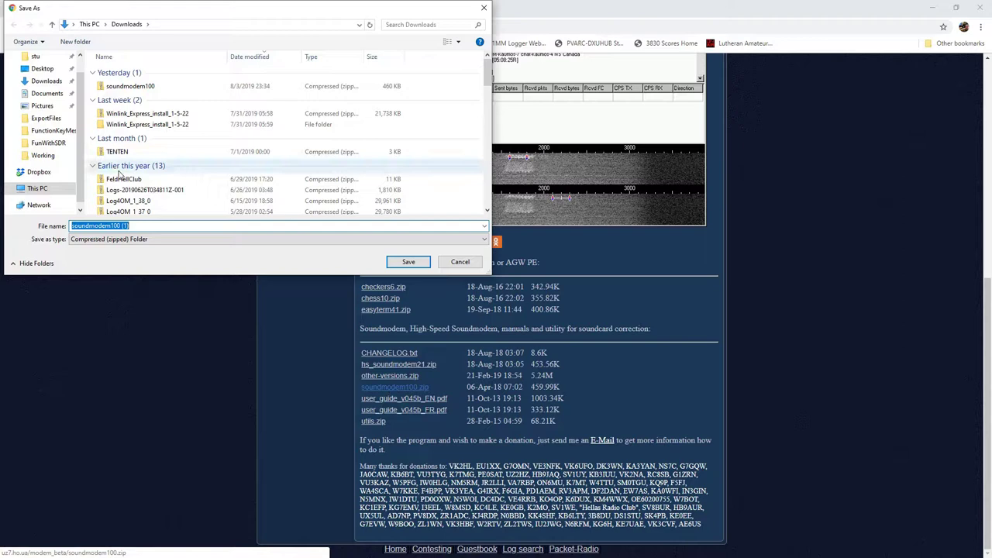
pyautogui.click(409, 262)
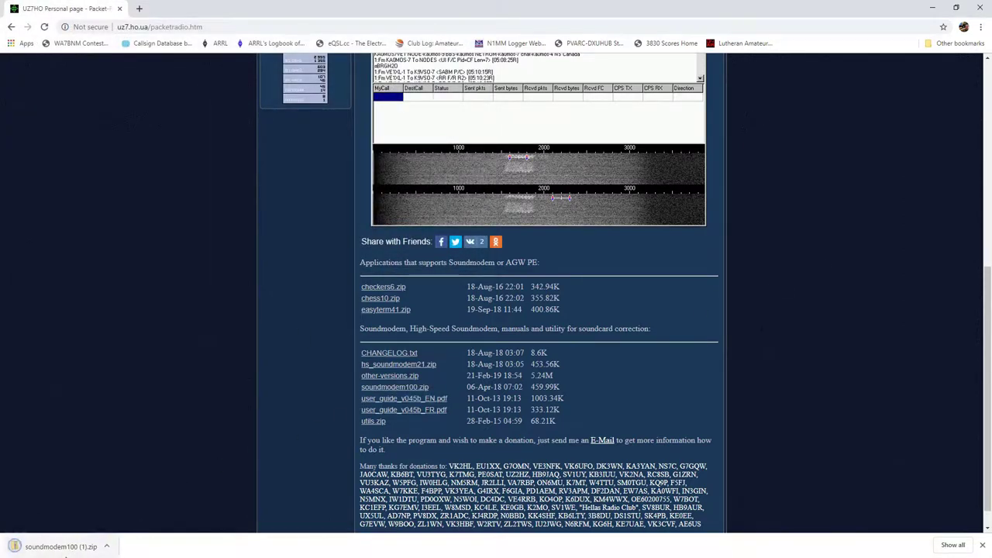
# Step: Open the downloaded soundmodem100 archive and copy the soundmodem application inside it
pyautogui.click(62, 547)
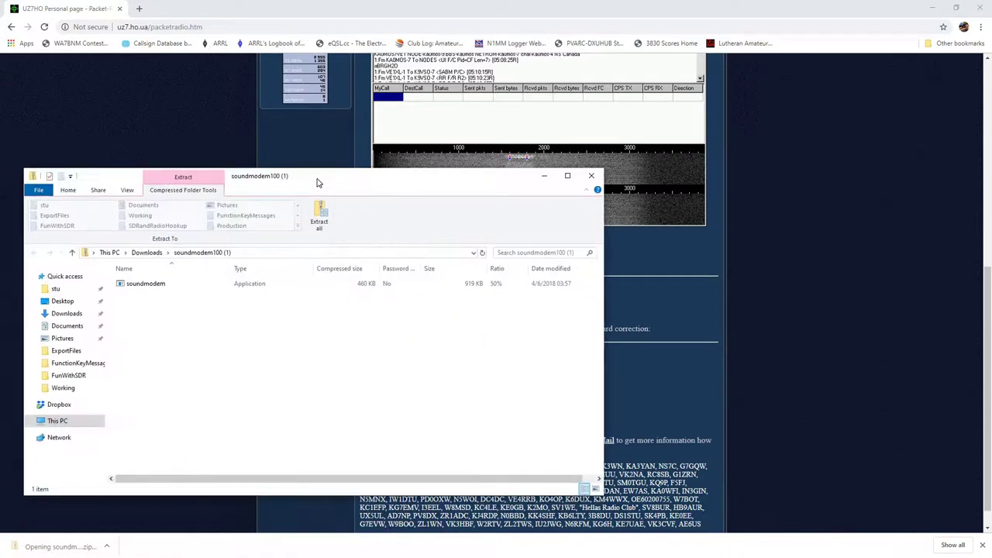
pyautogui.moveTo(321, 181); pyautogui.dragTo(423, 111)
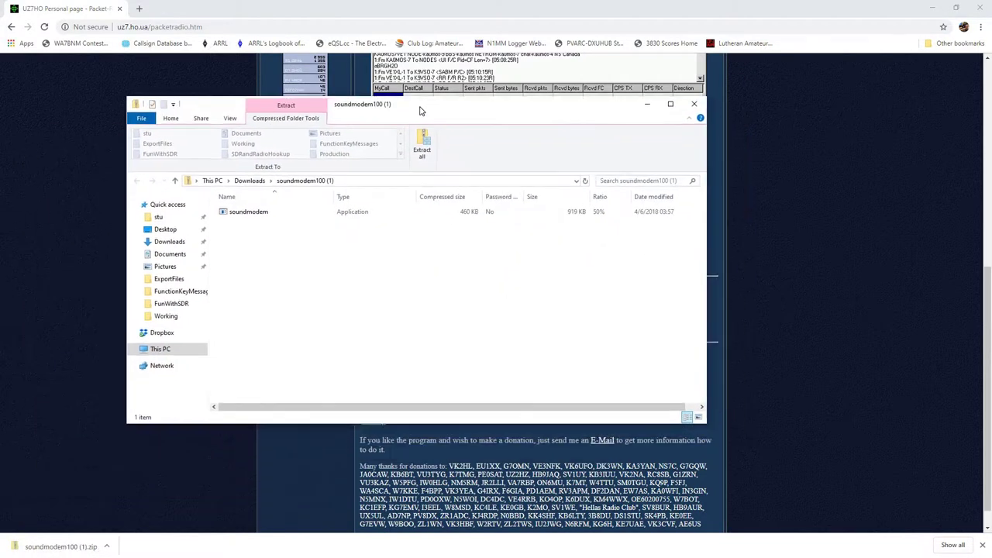
pyautogui.click(242, 214)
pyautogui.rightClick(241, 215)
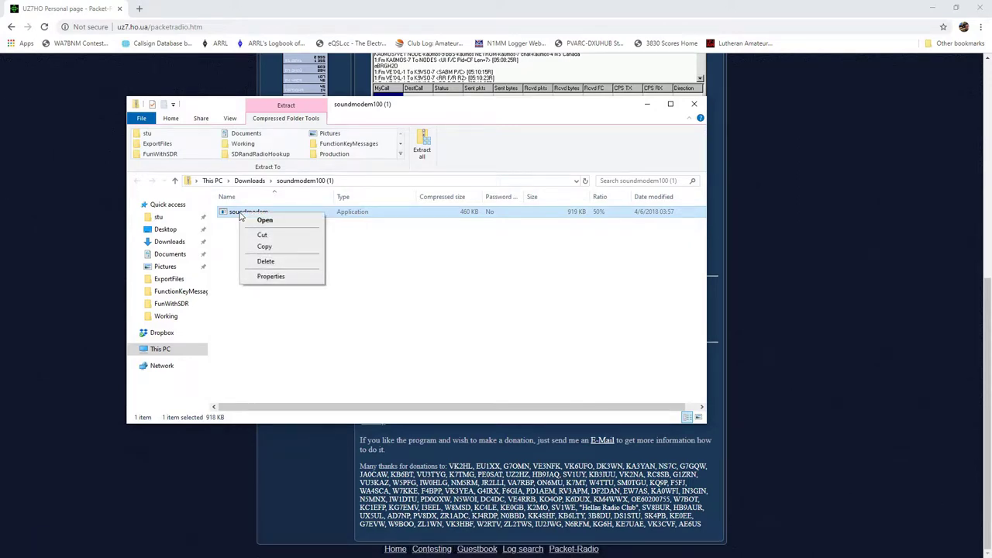
pyautogui.click(258, 246)
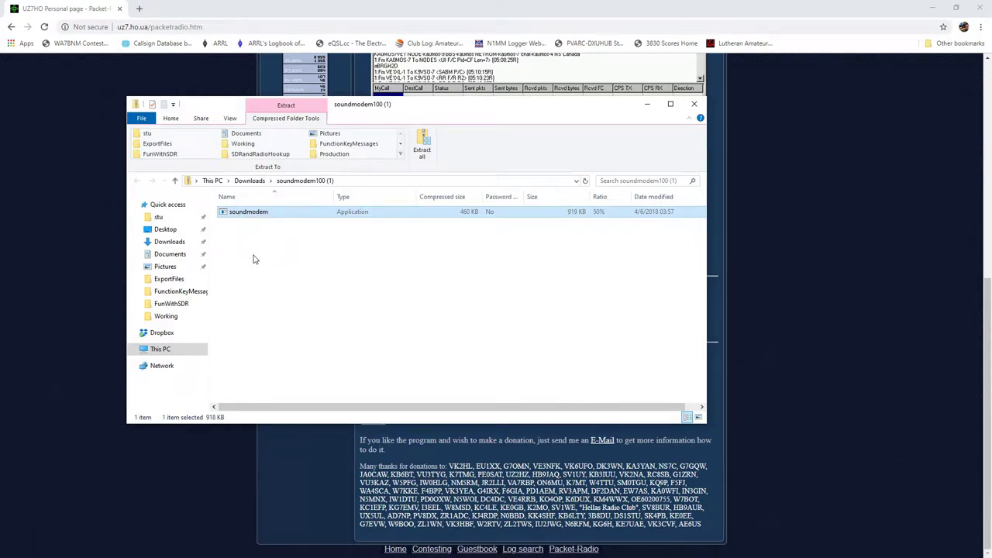
# Step: Create a new folder named SoundModem in the root of Local Disk (C:)
pyautogui.click(161, 349)
pyautogui.click(337, 257)
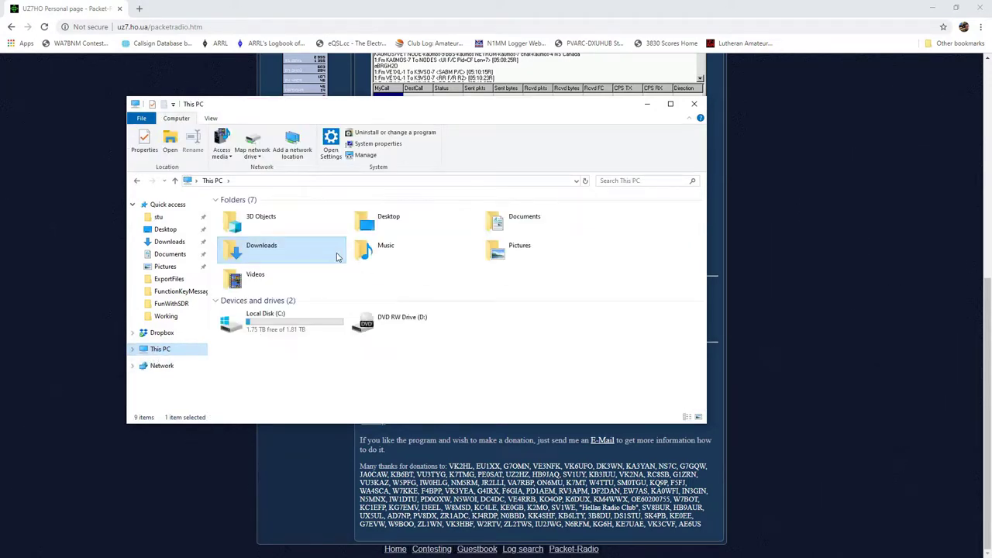
pyautogui.click(247, 328)
pyautogui.doubleClick(247, 329)
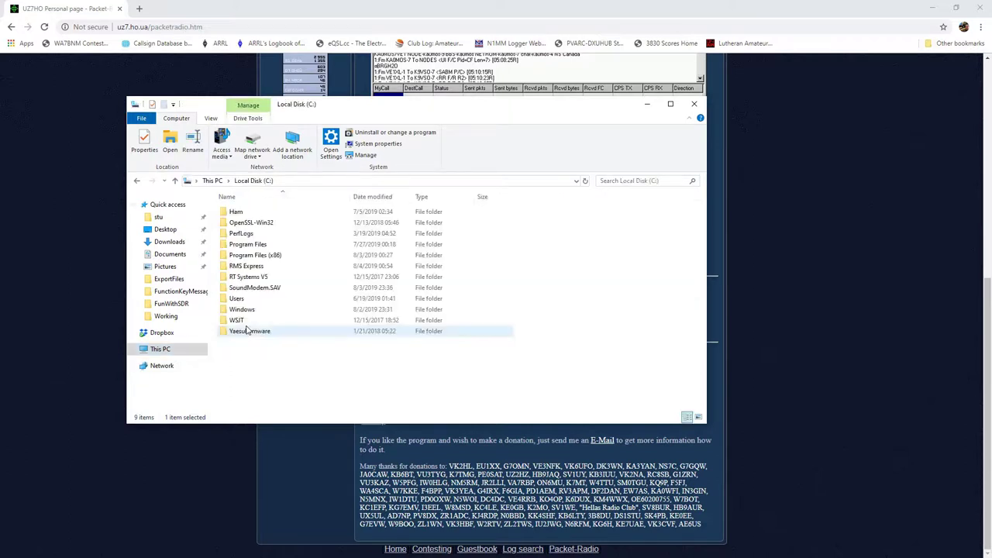
pyautogui.rightClick(276, 369)
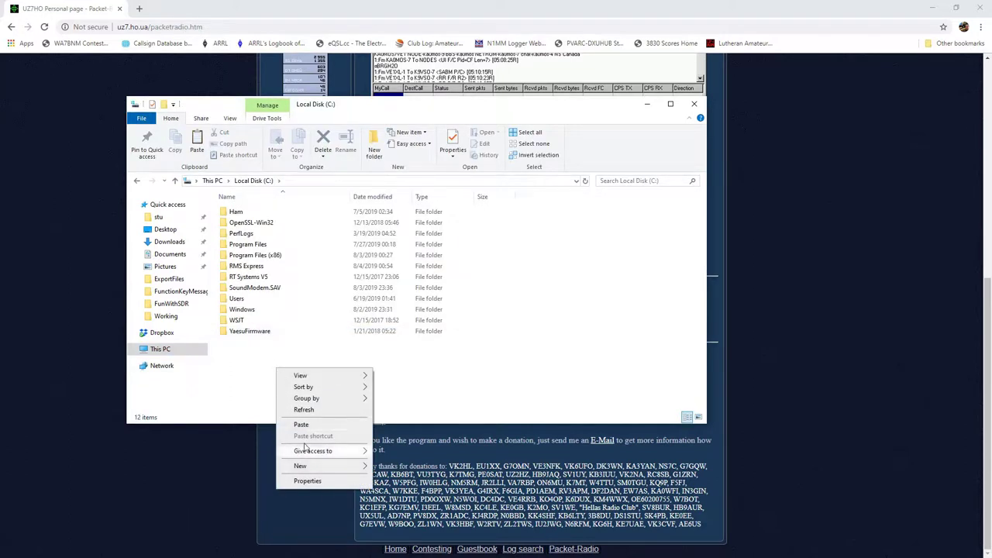
pyautogui.moveTo(298, 468)
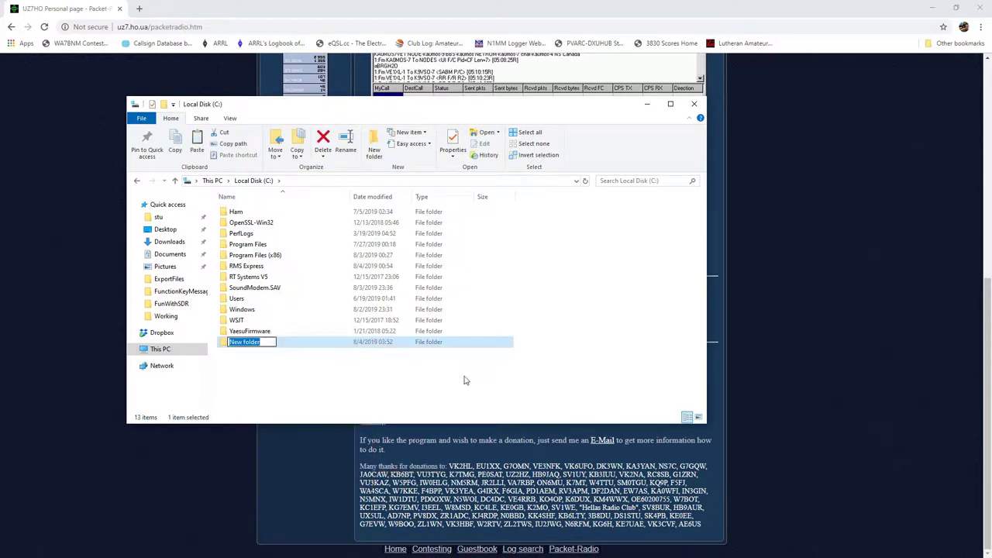
pyautogui.write('SoundModem')
pyautogui.press('Return')
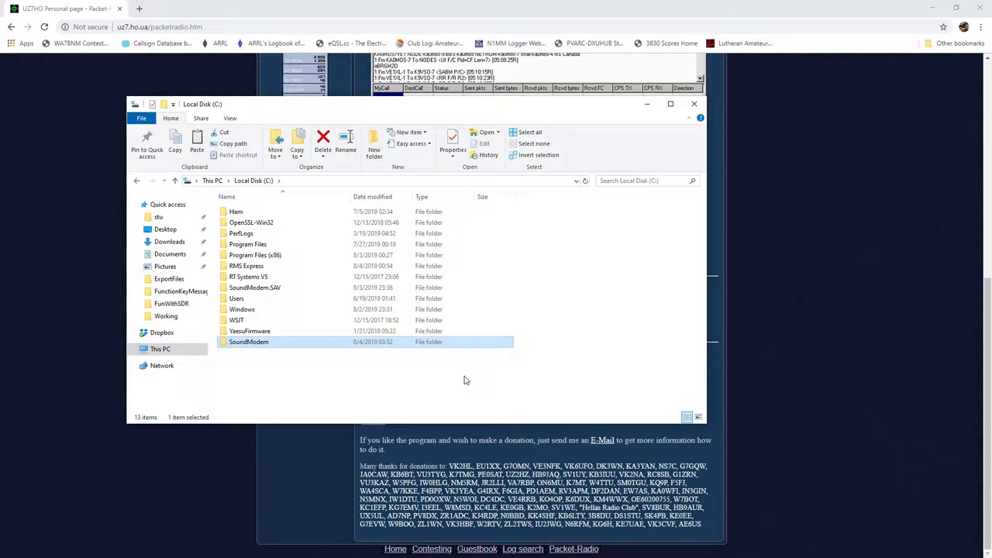
# Step: Paste the copied soundmodem application into the new SoundModem folder
pyautogui.doubleClick(235, 345)
pyautogui.rightClick(395, 275)
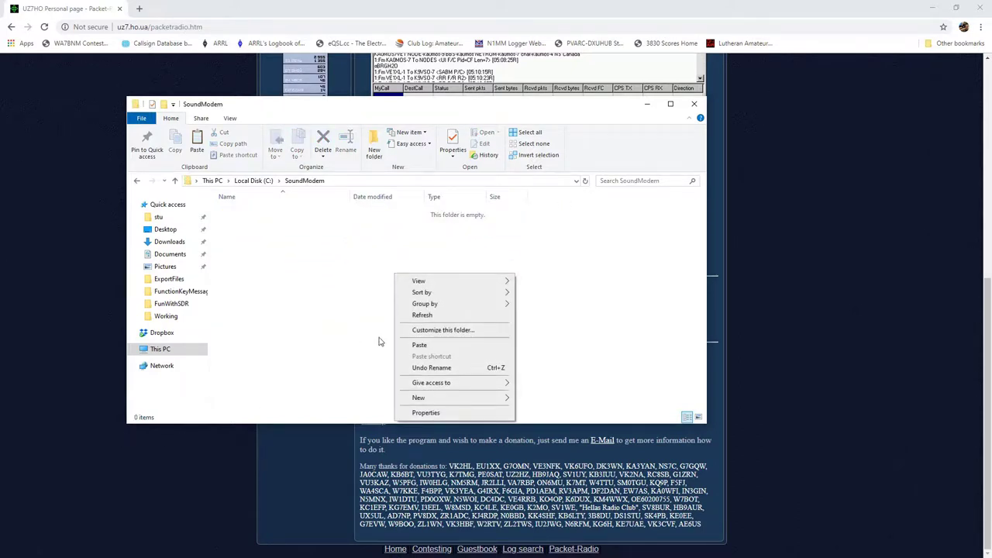
pyautogui.click(441, 346)
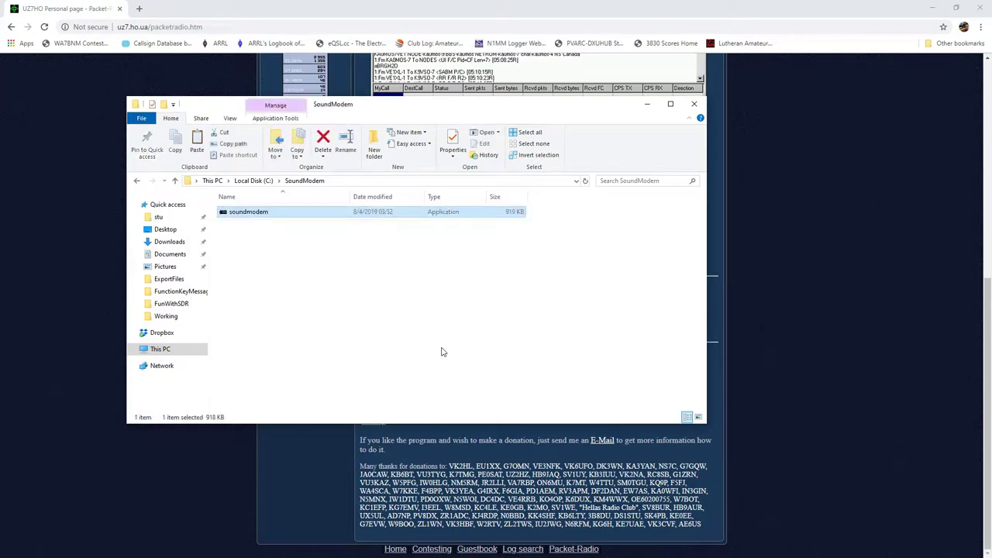
# Step: Close the web browser and launch the soundmodem application from the SoundModem folder
pyautogui.click(981, 8)
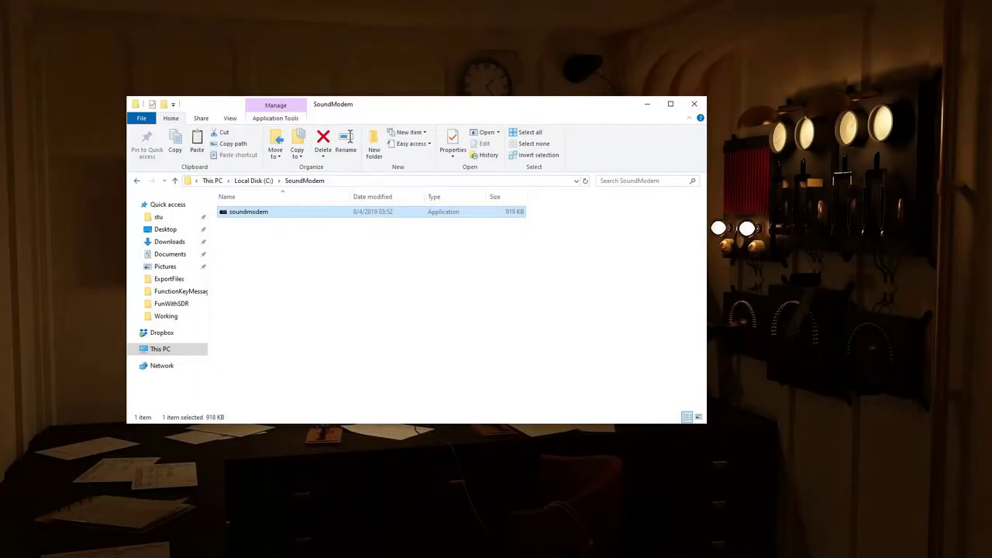
pyautogui.moveTo(390, 103); pyautogui.dragTo(417, 128)
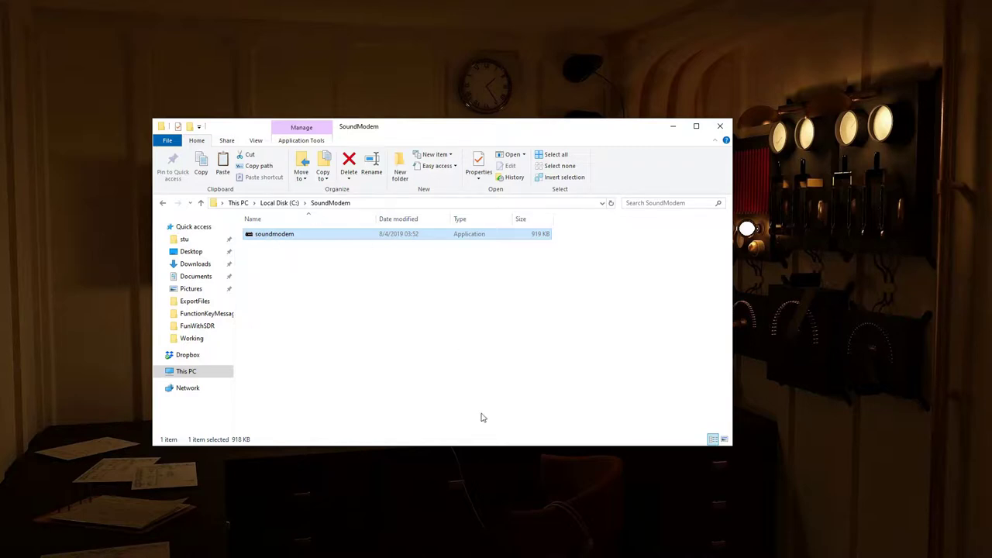
pyautogui.doubleClick(283, 240)
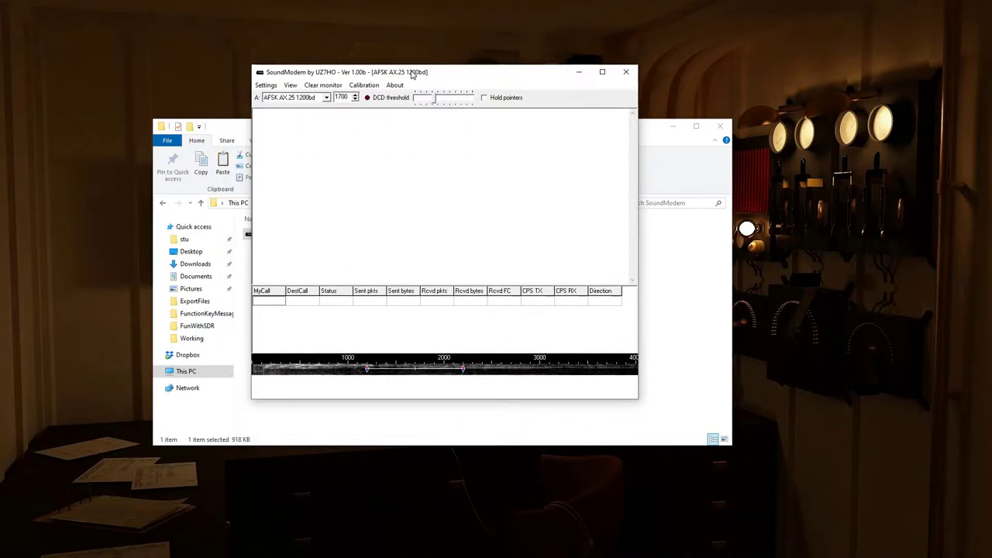
# Step: In the device settings, set the output device to Speakers (2- USB Audio CODEC) and the input device to Microphone (2- USB Audio CODEC)
pyautogui.click(264, 85)
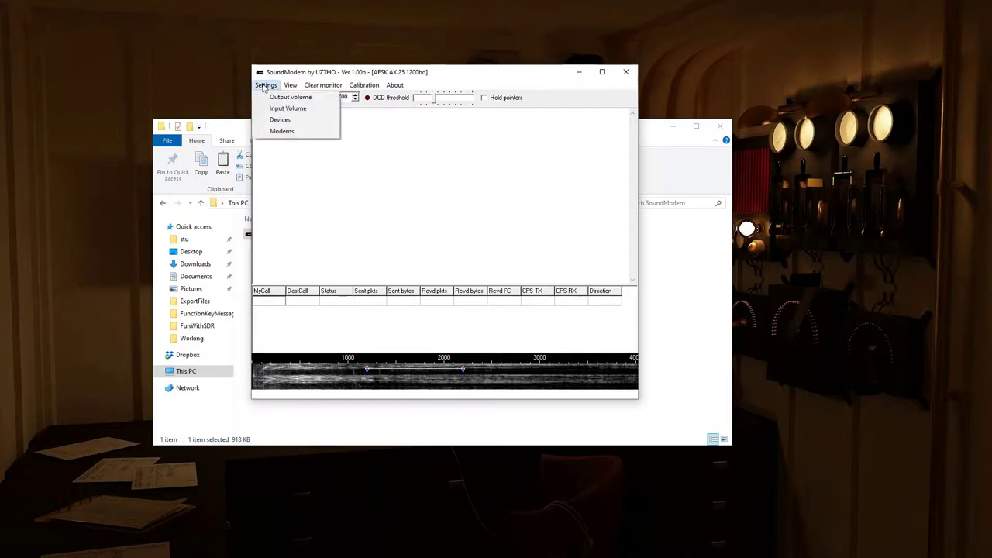
pyautogui.click(283, 122)
pyautogui.moveTo(222, 83); pyautogui.dragTo(604, 98)
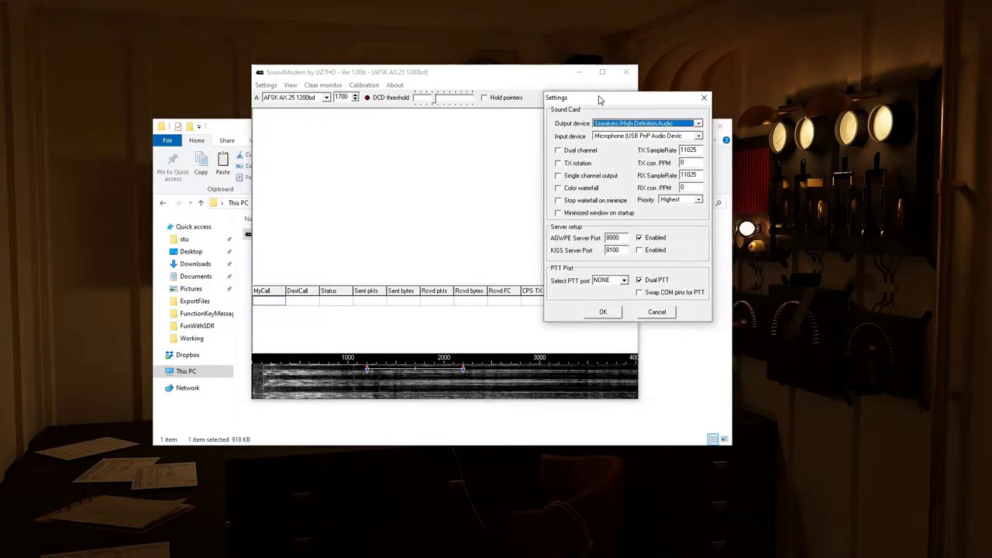
pyautogui.click(698, 125)
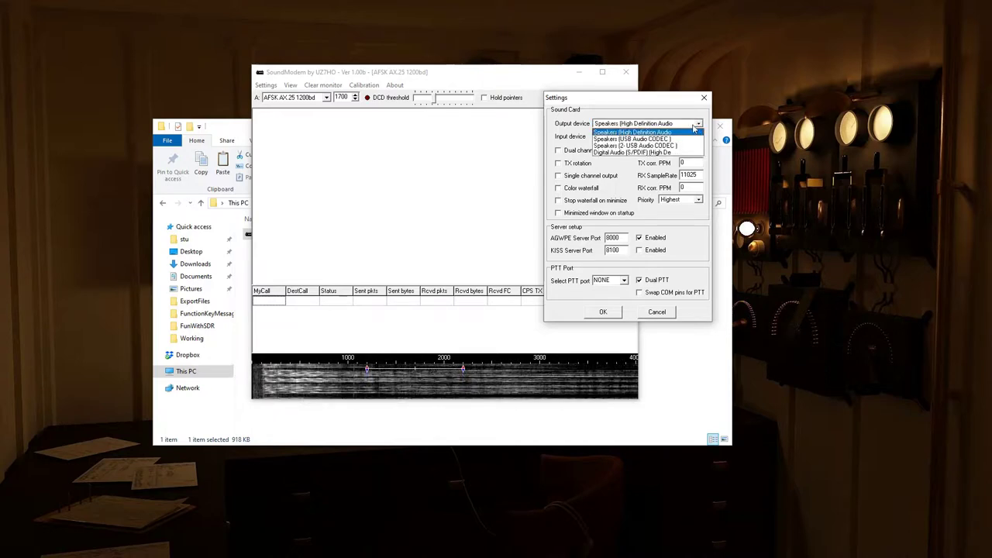
pyautogui.click(620, 145)
pyautogui.click(632, 137)
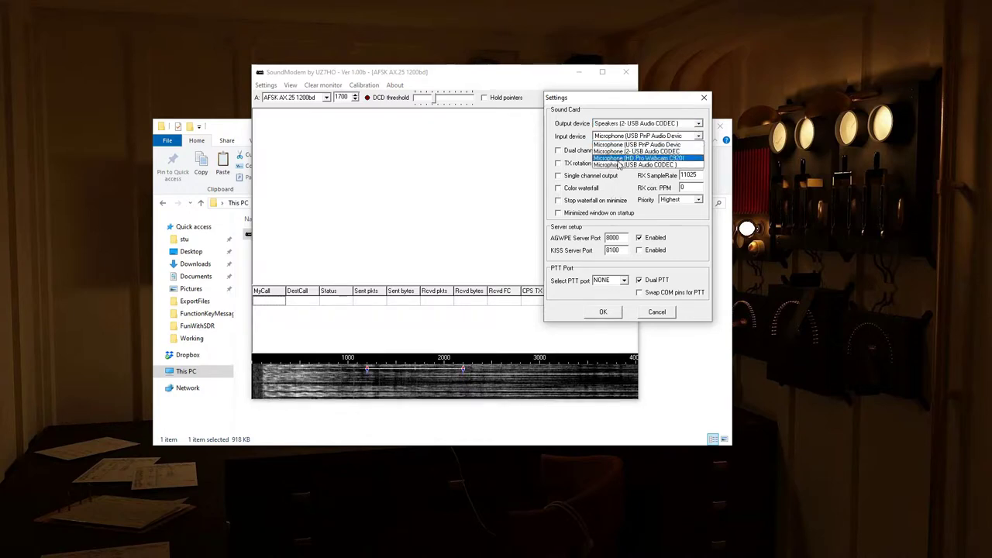
pyautogui.click(620, 151)
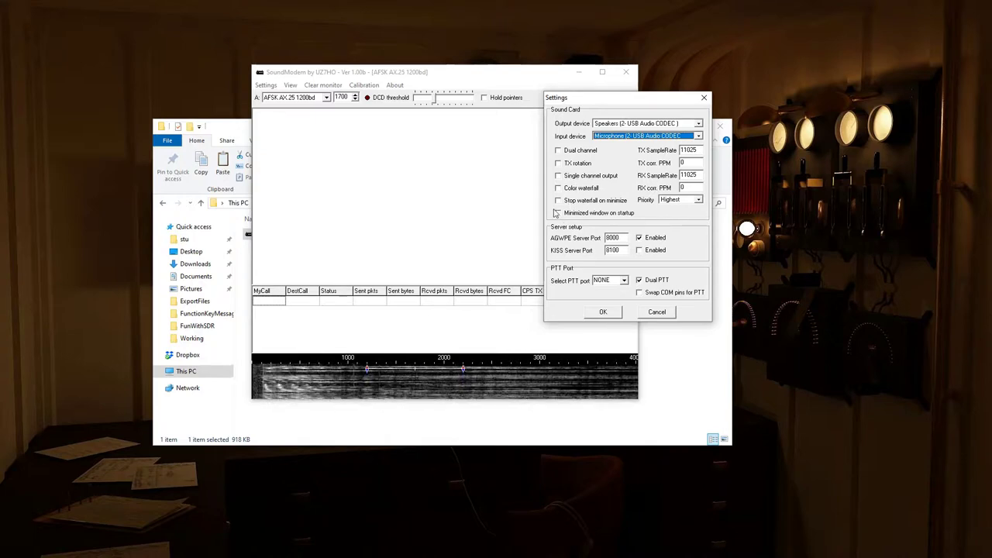
# Step: Enable TX rotation, Single channel output, Color waterfall and Stop waterfall on minimize in the sound card settings
pyautogui.click(558, 164)
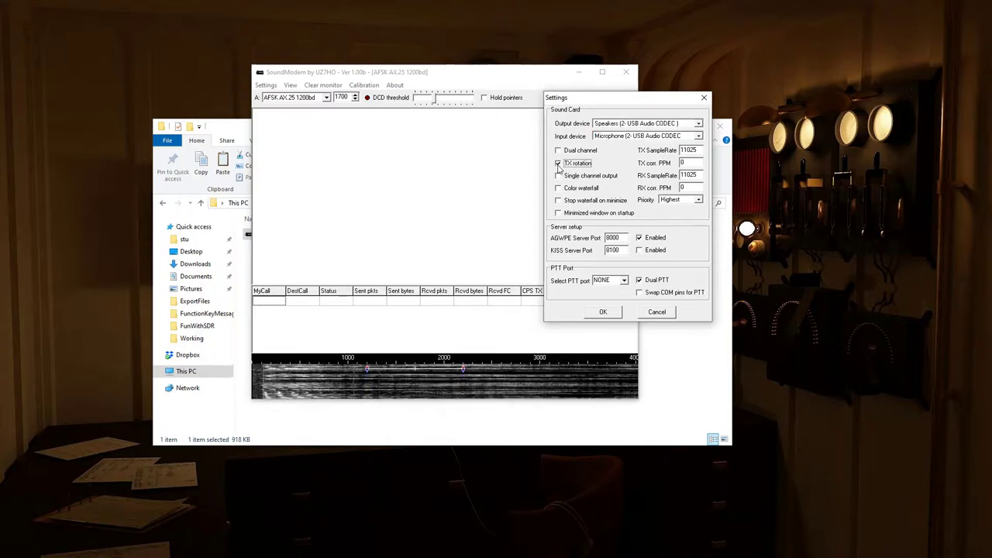
pyautogui.click(558, 176)
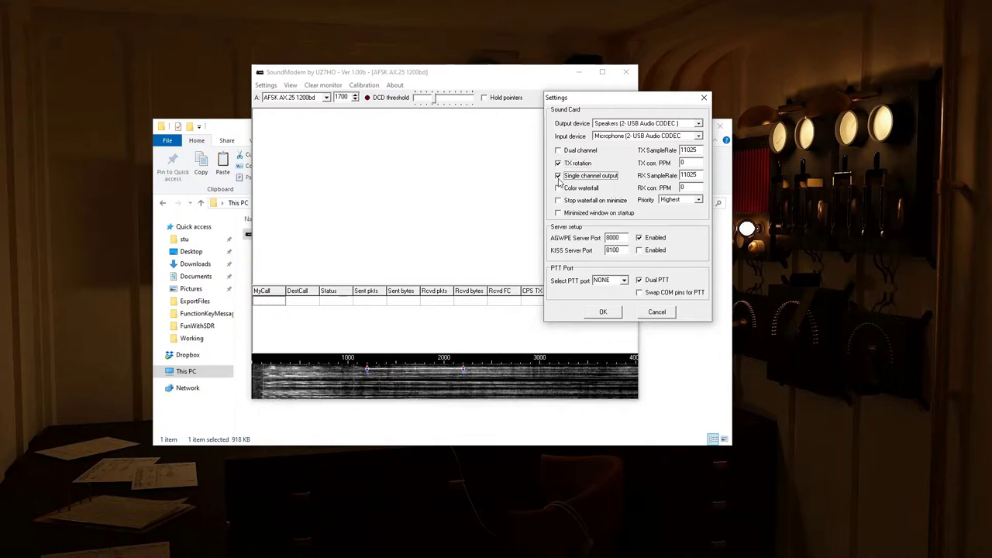
pyautogui.click(559, 190)
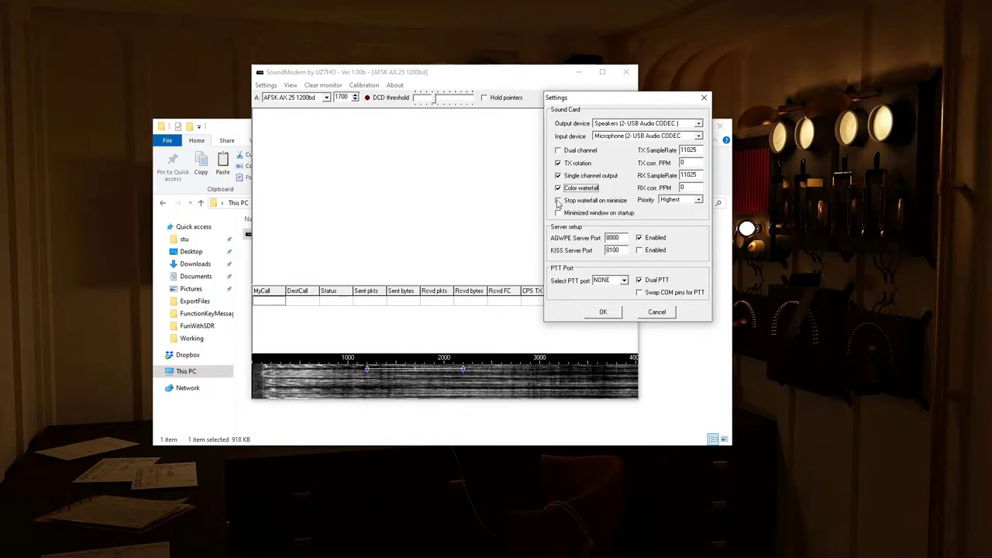
pyautogui.click(558, 201)
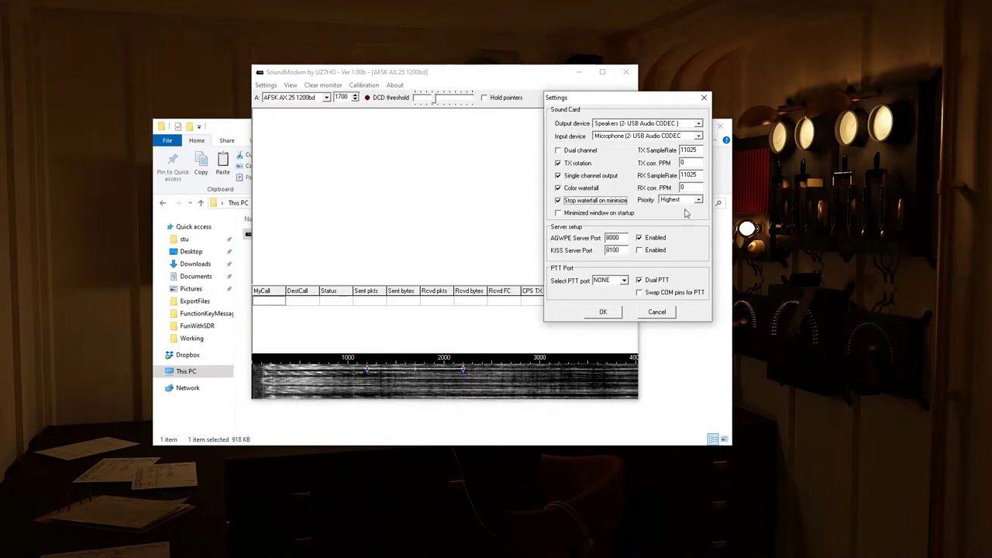
# Step: Enable the KISS server port, turn off Dual PTT, and apply the device settings
pyautogui.click(639, 251)
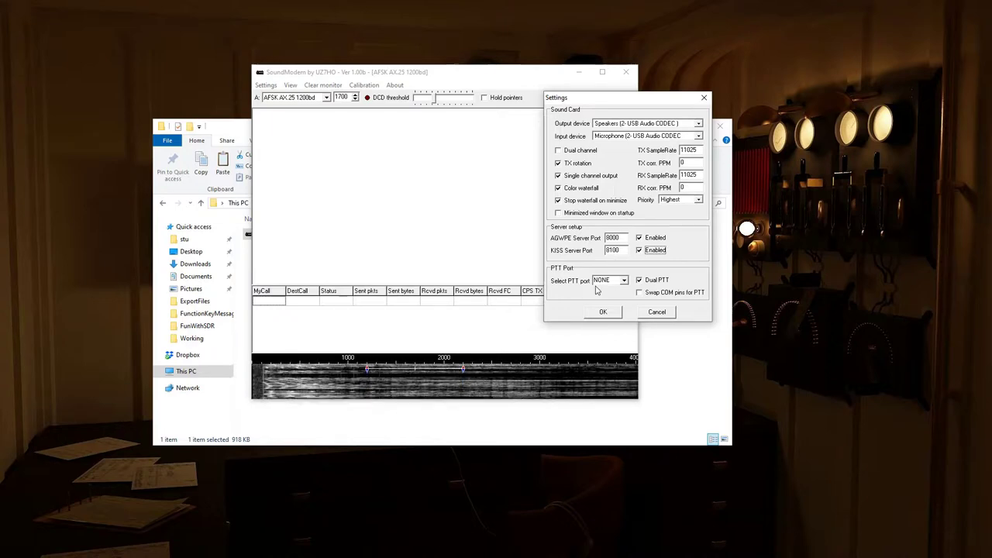
pyautogui.click(639, 279)
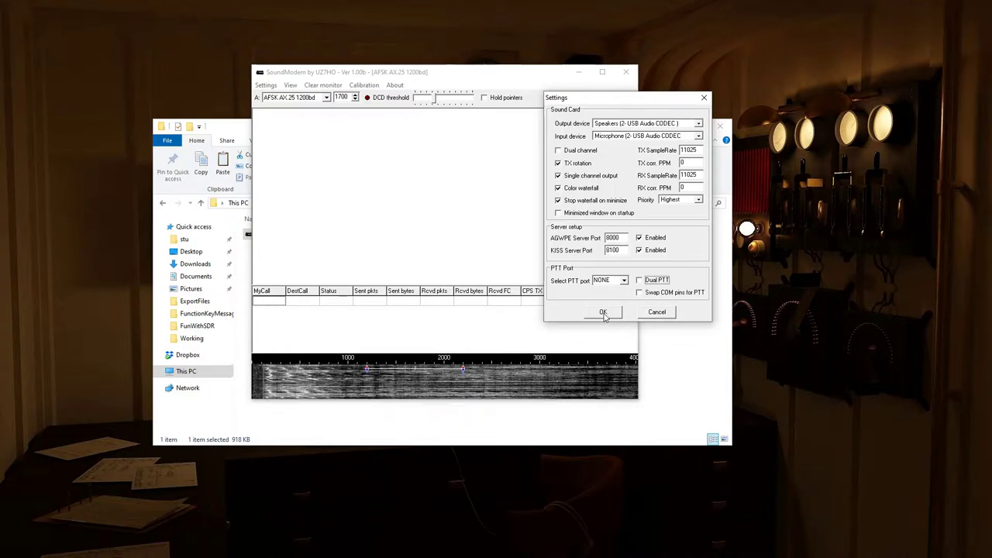
pyautogui.click(603, 313)
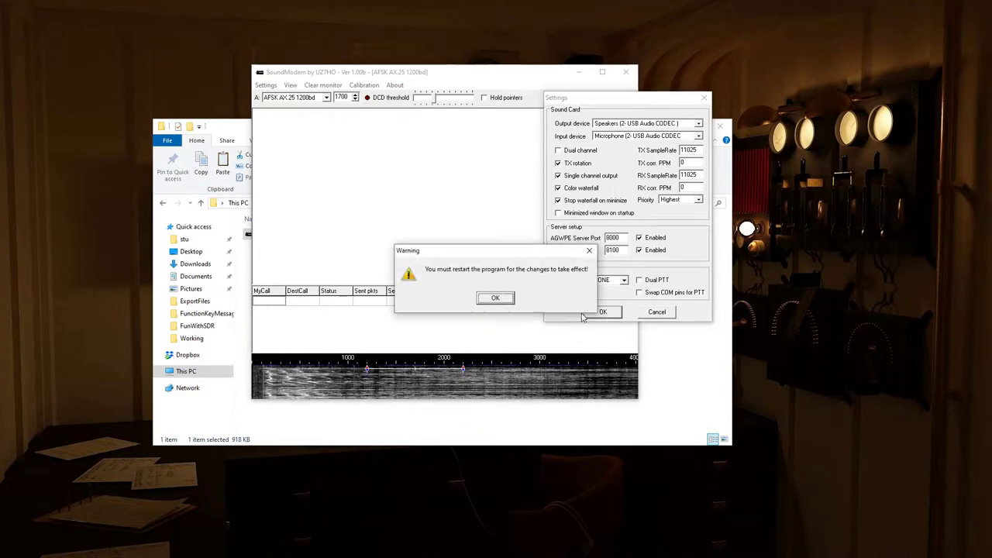
pyautogui.click(496, 299)
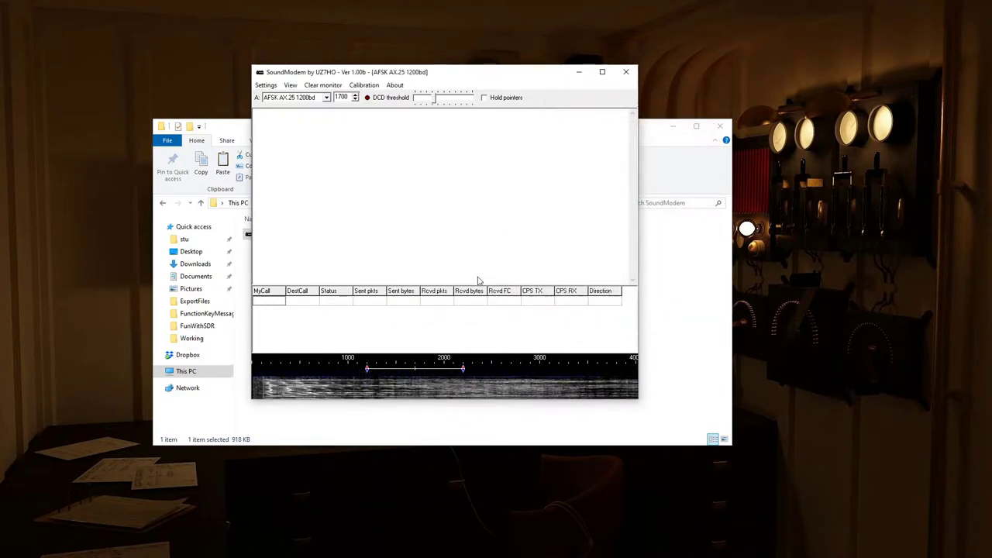
# Step: Enable KISS Optimization for modem channel A, keep its mode at AFSK AX.25 1200bd, apply the modem settings and close SoundModem
pyautogui.click(265, 86)
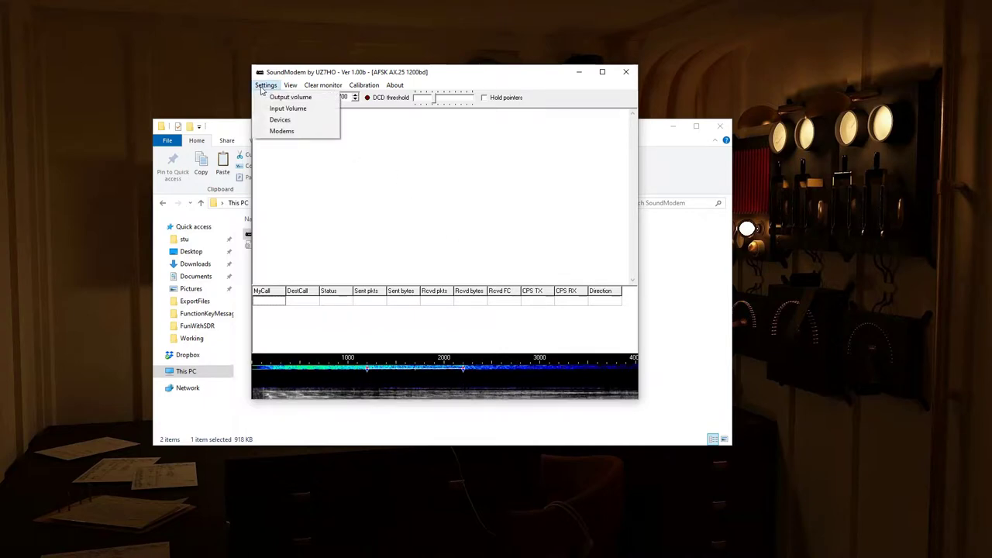
pyautogui.click(280, 130)
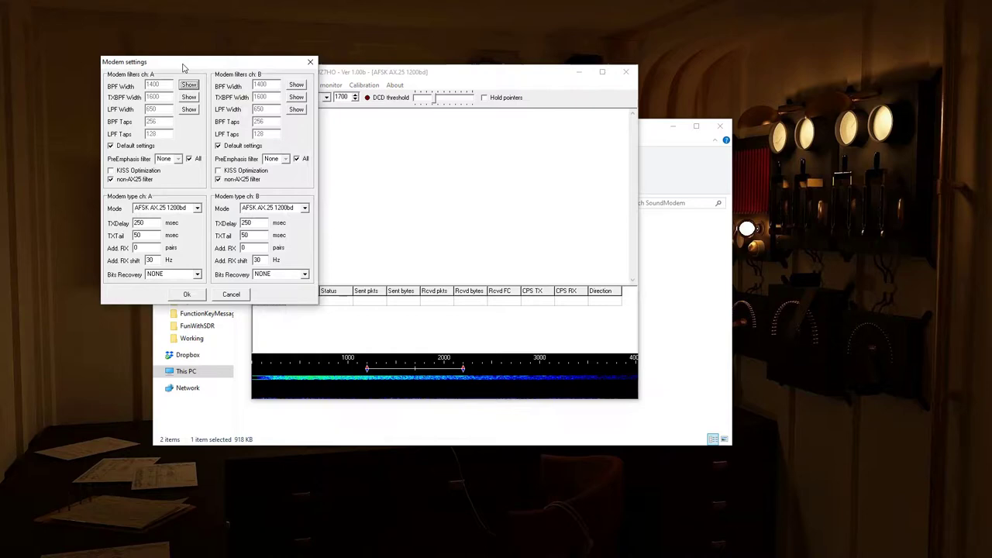
pyautogui.moveTo(183, 68); pyautogui.dragTo(425, 143)
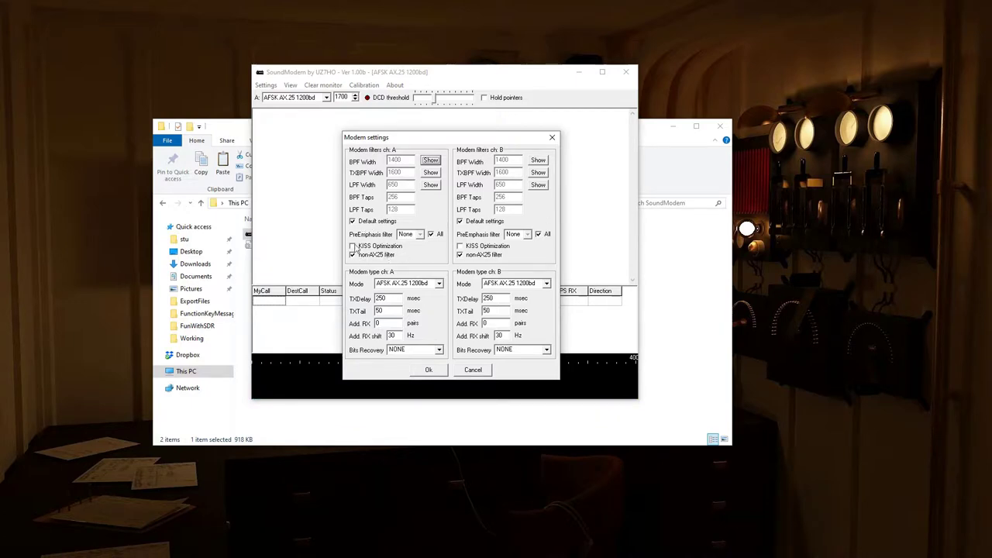
pyautogui.click(355, 246)
pyautogui.click(439, 283)
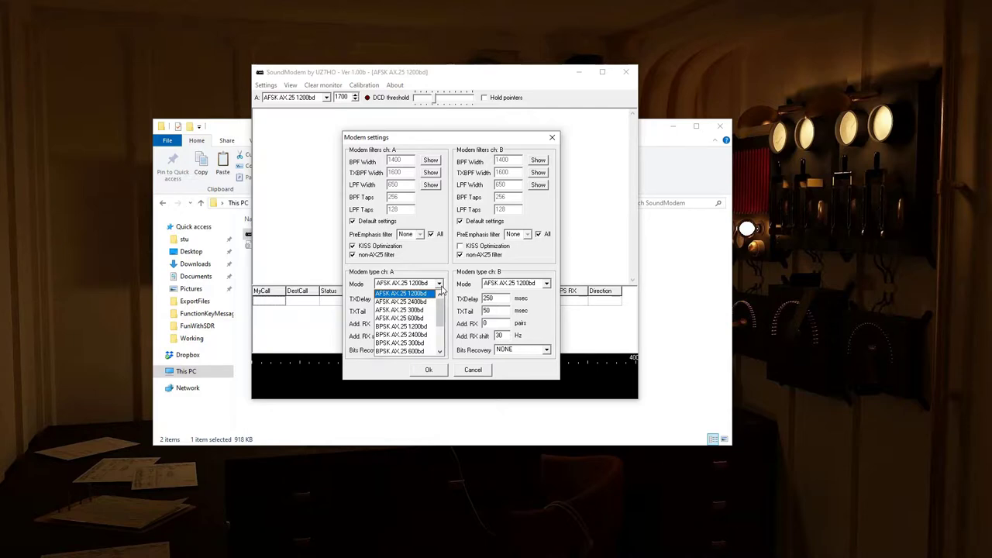
pyautogui.click(439, 284)
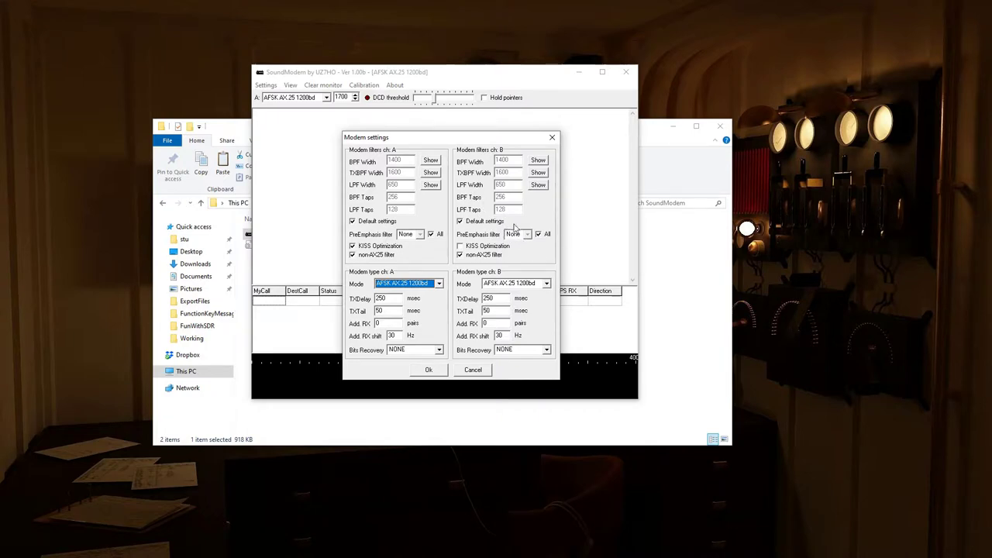
pyautogui.click(428, 370)
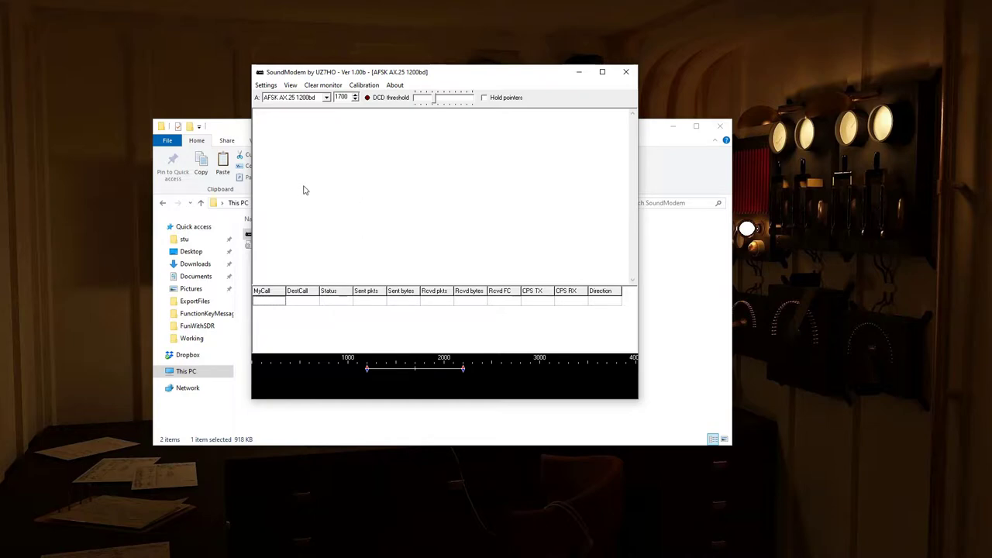
pyautogui.click(626, 71)
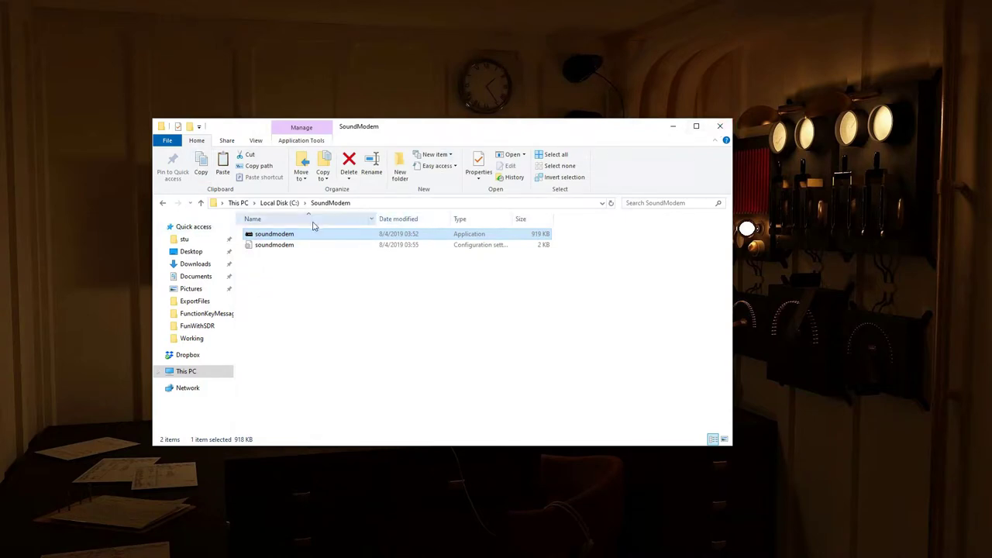
pyautogui.rightClick(276, 237)
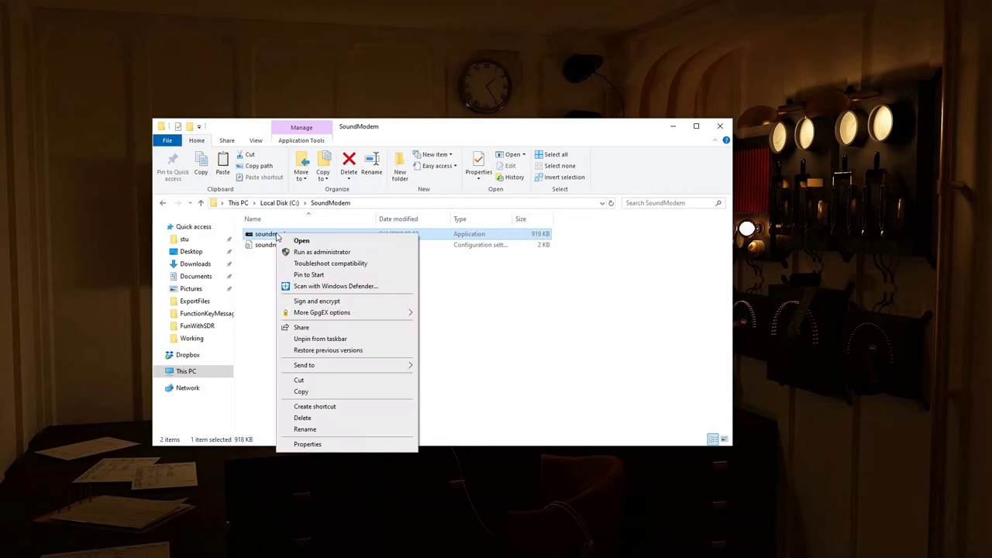
pyautogui.click(233, 305)
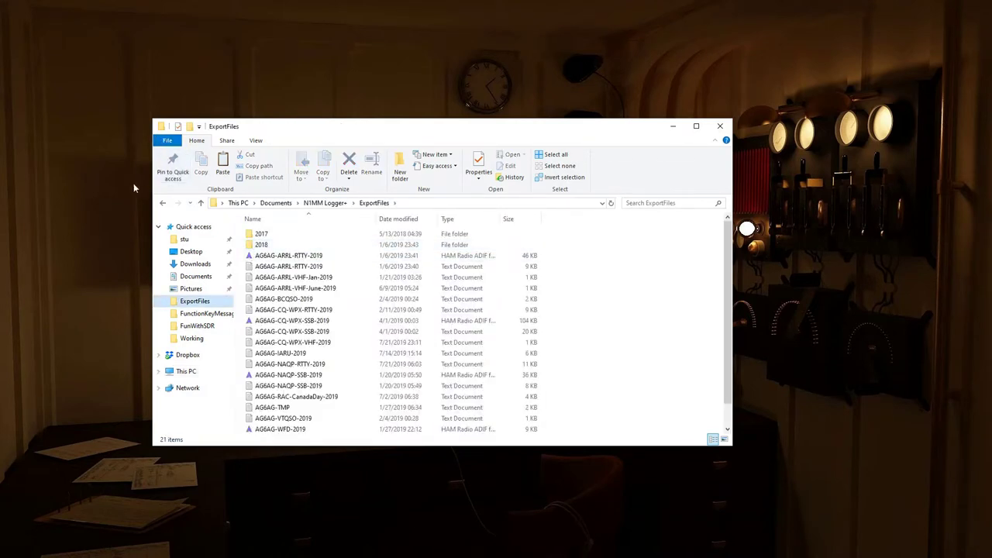
pyautogui.click(162, 203)
pyautogui.moveTo(270, 241); pyautogui.dragTo(110, 90)
# Step: Switch to Chrome, search the web for "outpost pmm" and open the Outpost PMM website
pyautogui.press('alt')
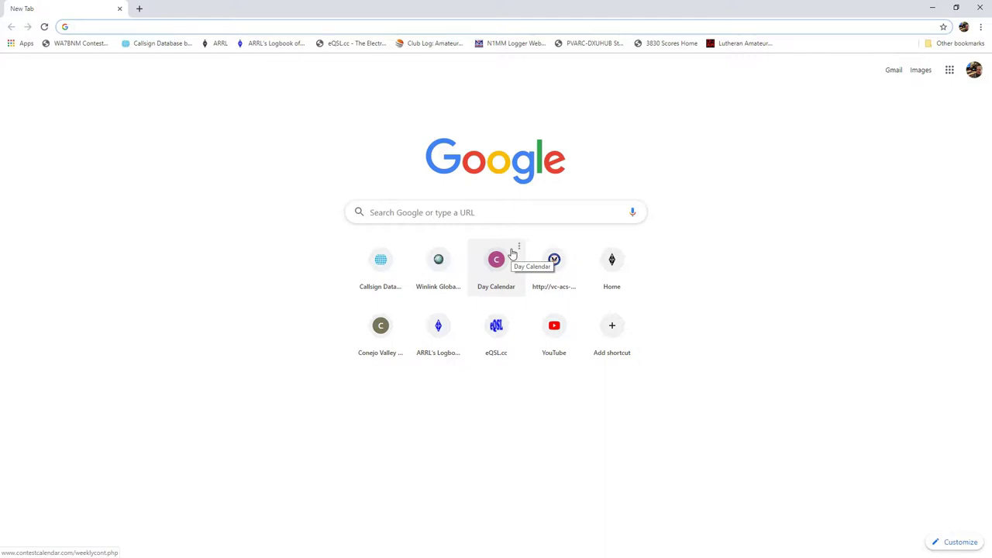
pyautogui.write('outpost')
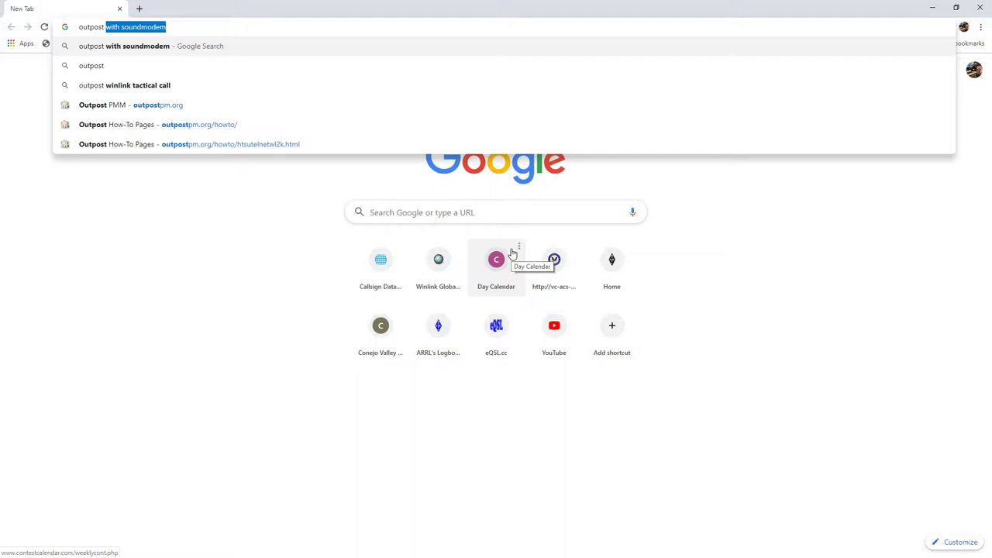
pyautogui.write(' pmm')
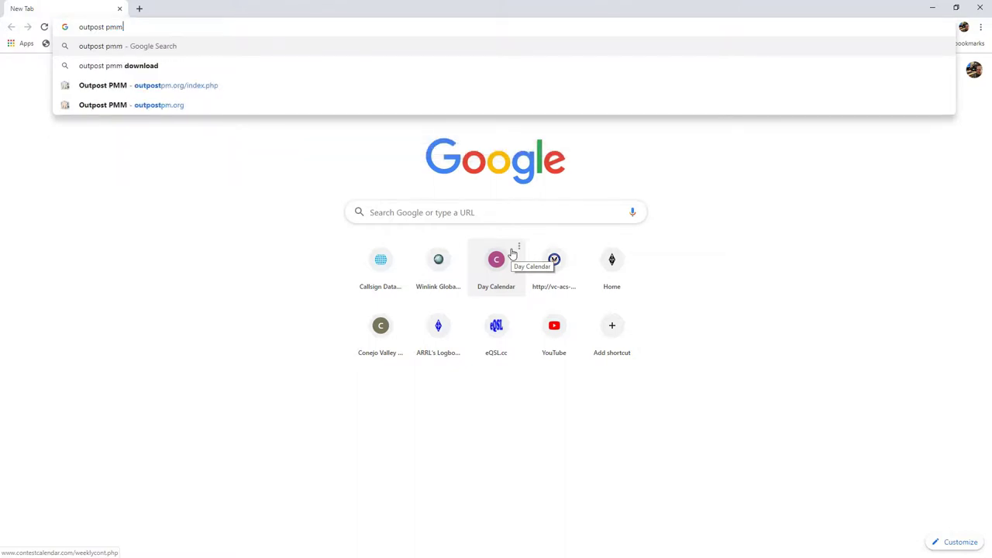
pyautogui.press('Return')
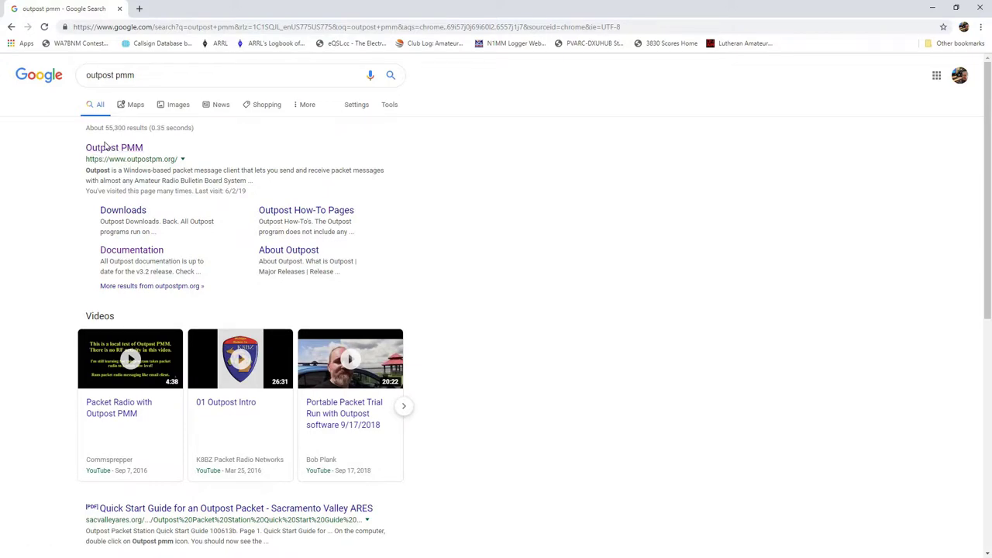
pyautogui.click(107, 148)
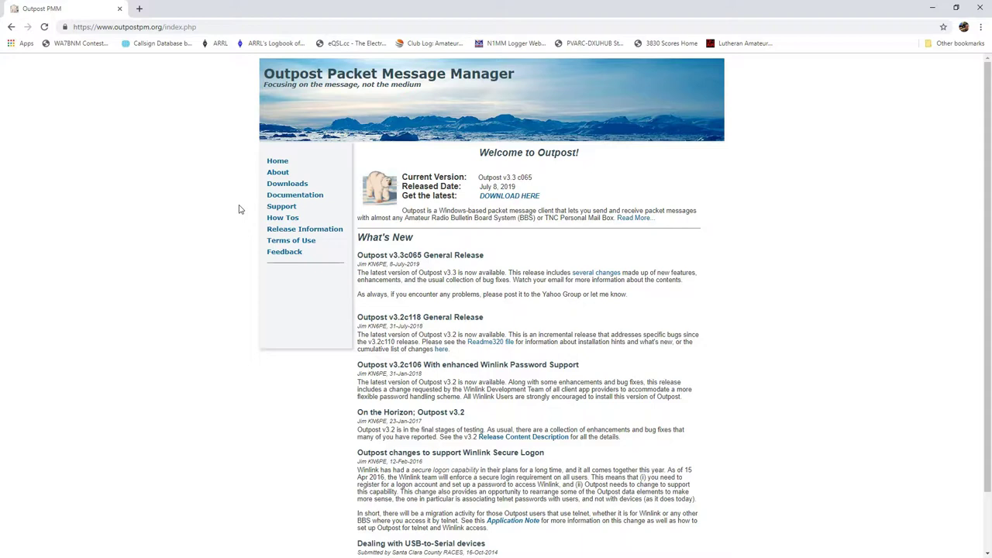
# Step: Download the Outpost Packet Message Manager installer, opsetup330065, from the site's downloads page and save it in the Downloads folder
pyautogui.click(511, 199)
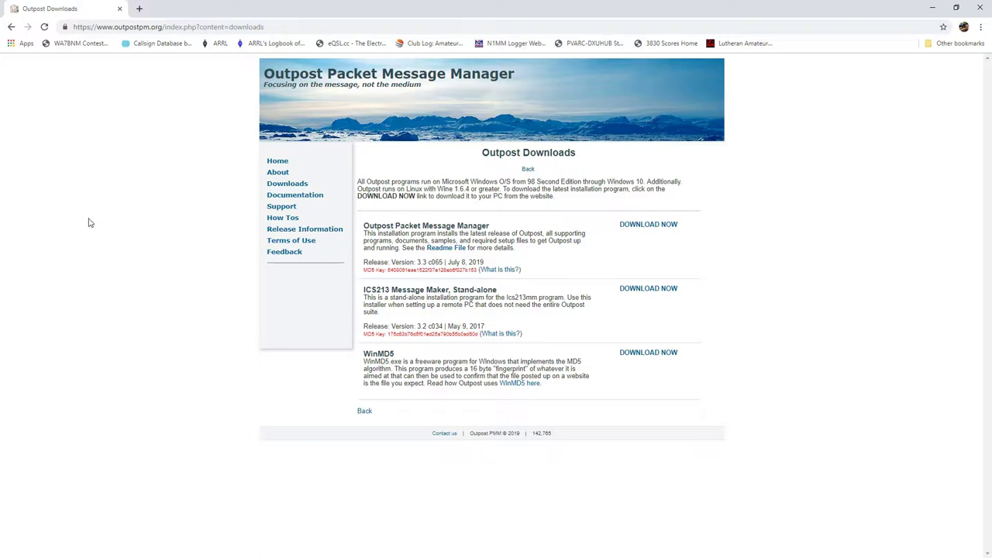
pyautogui.click(654, 226)
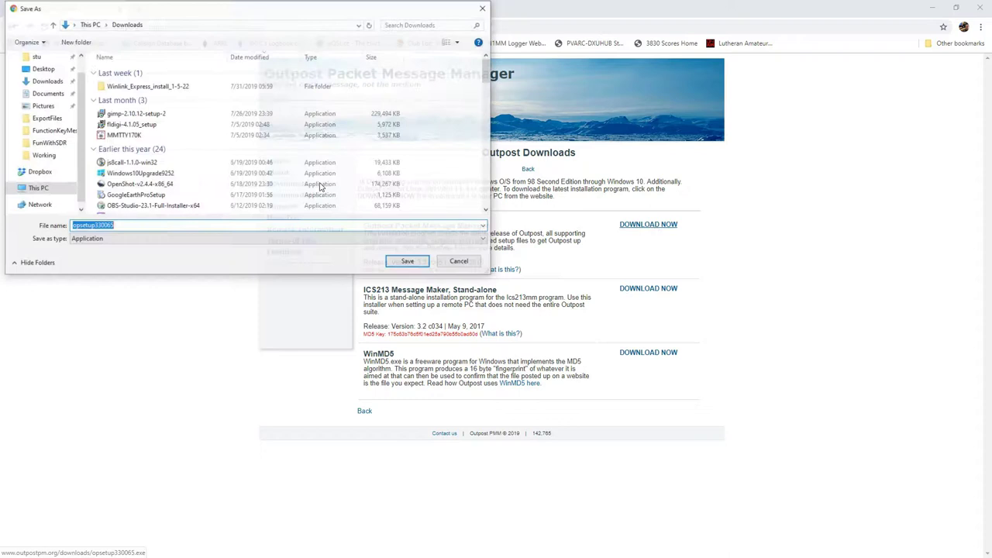
pyautogui.click(409, 262)
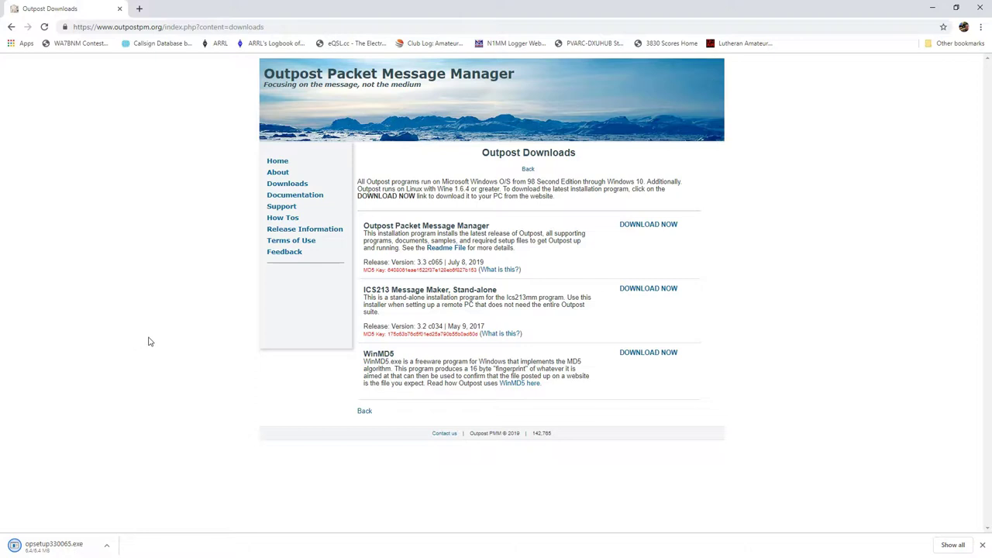
# Step: Launch the downloaded opsetup330065.exe and allow it to run anyway despite the Windows SmartScreen block
pyautogui.click(27, 549)
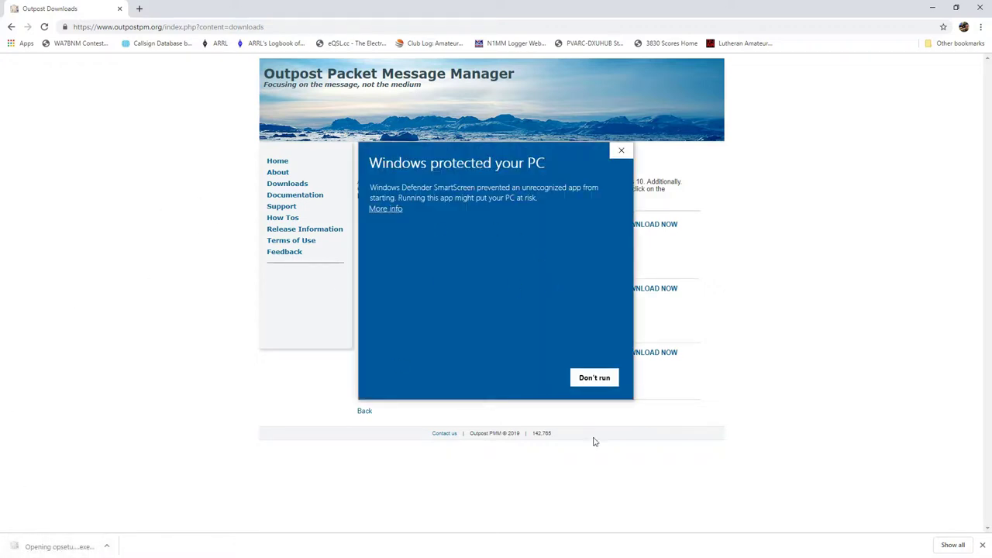
pyautogui.click(595, 379)
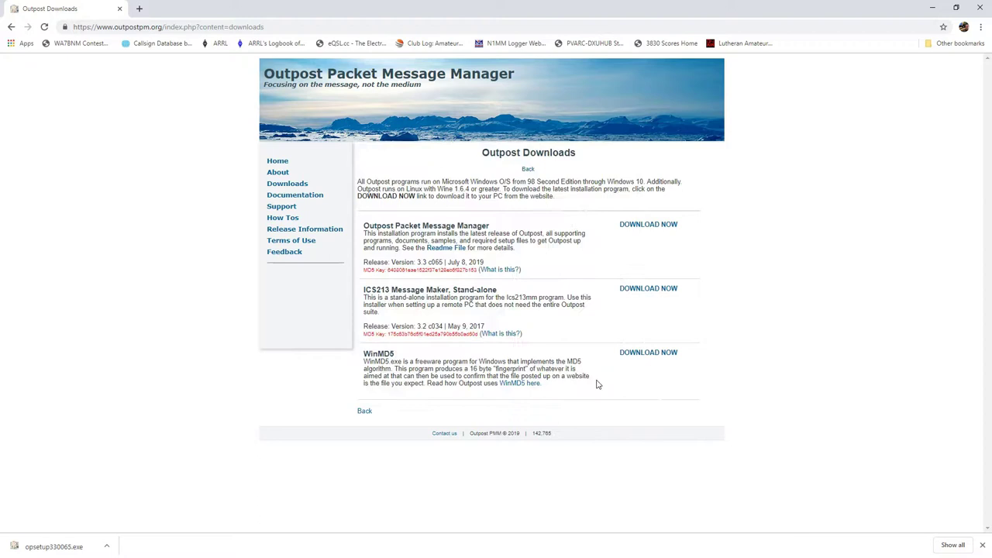
pyautogui.click(54, 548)
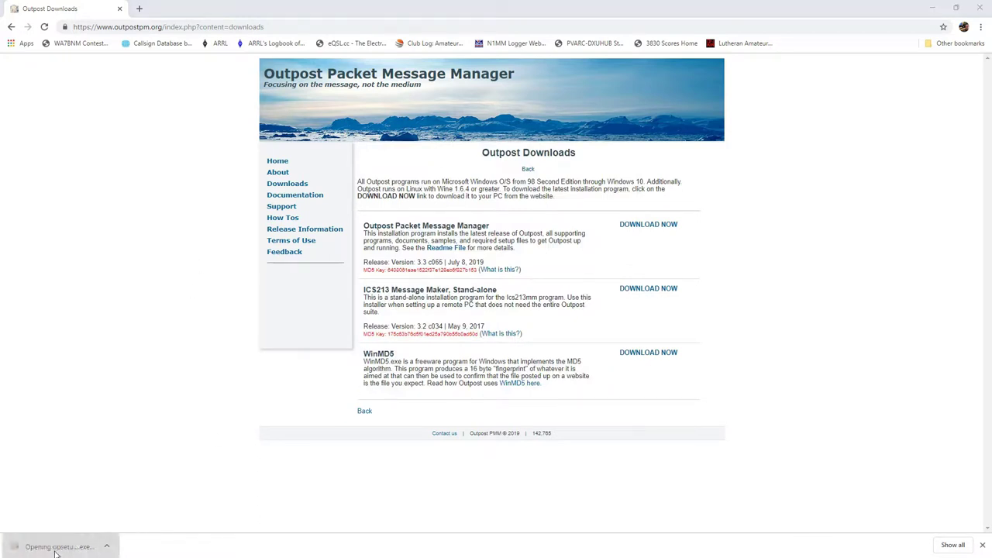
pyautogui.click(380, 211)
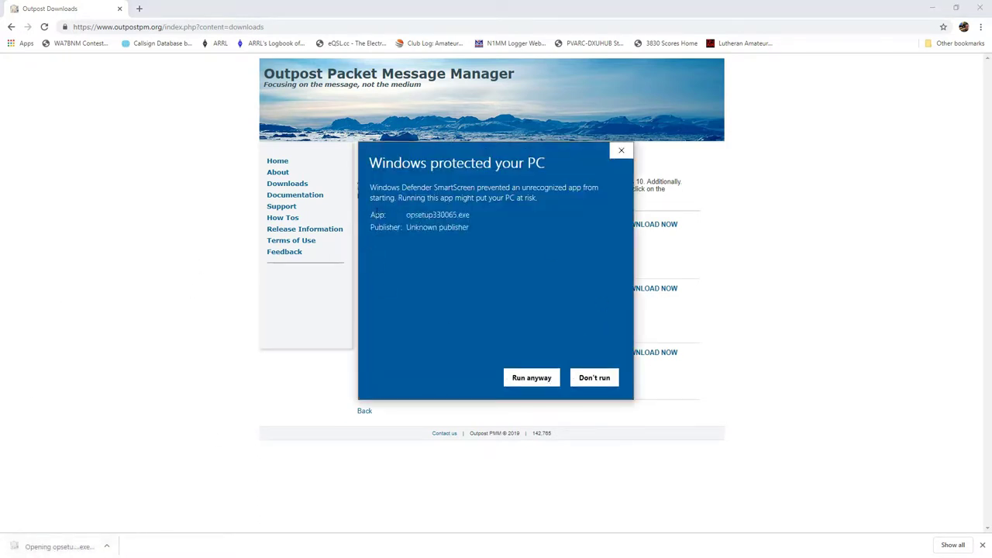
pyautogui.click(533, 379)
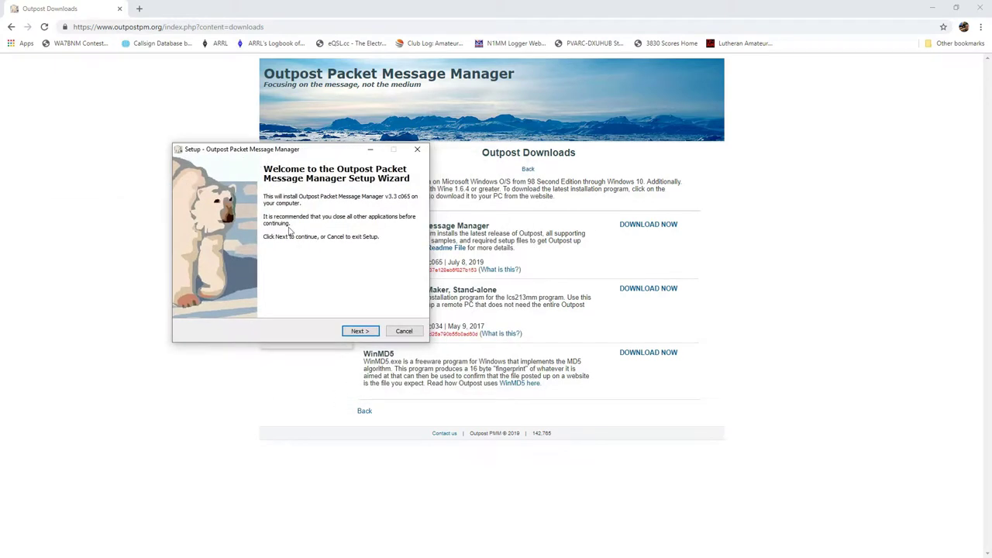
# Step: Install Outpost with the default data folder and all components, add a desktop shortcut, and finish without viewing README330.txt
pyautogui.click(358, 332)
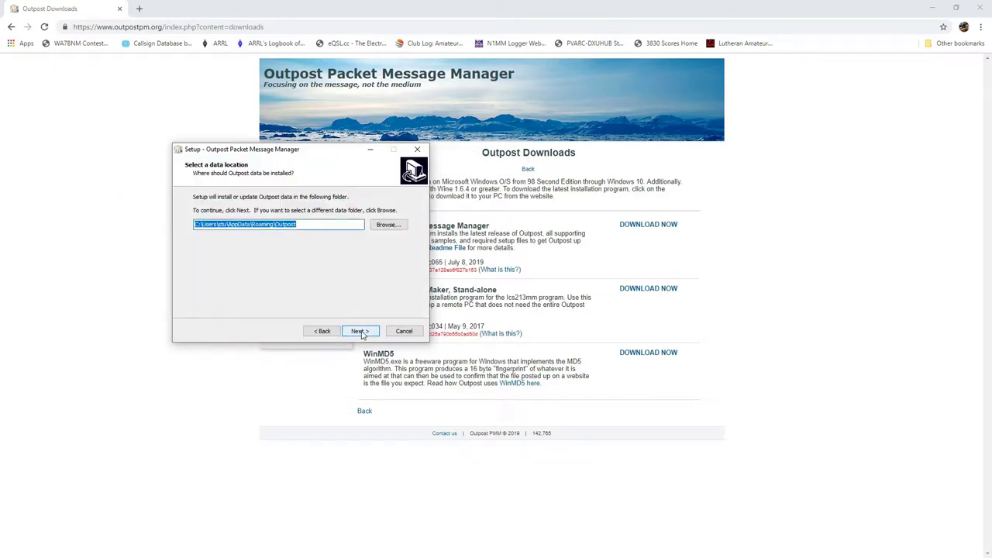
pyautogui.click(360, 332)
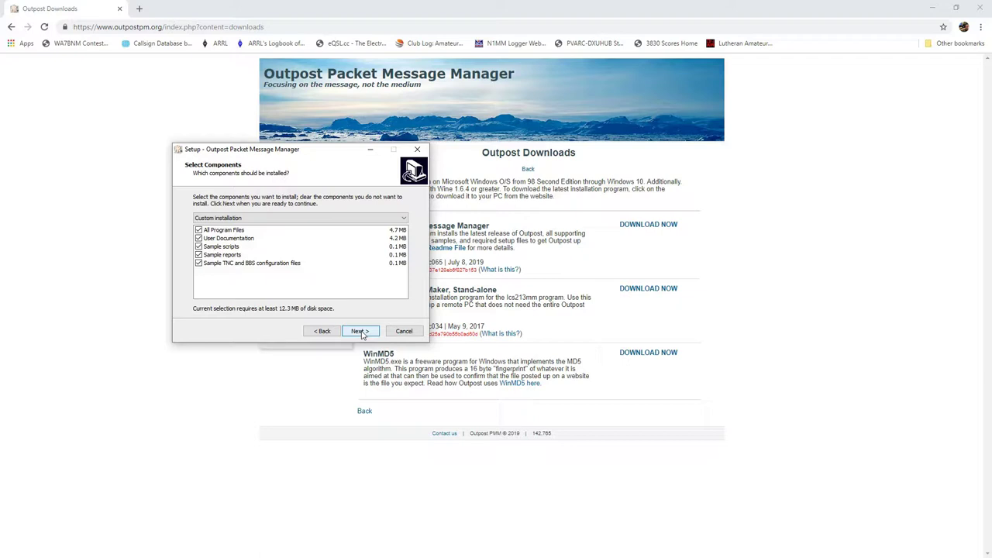
pyautogui.click(362, 334)
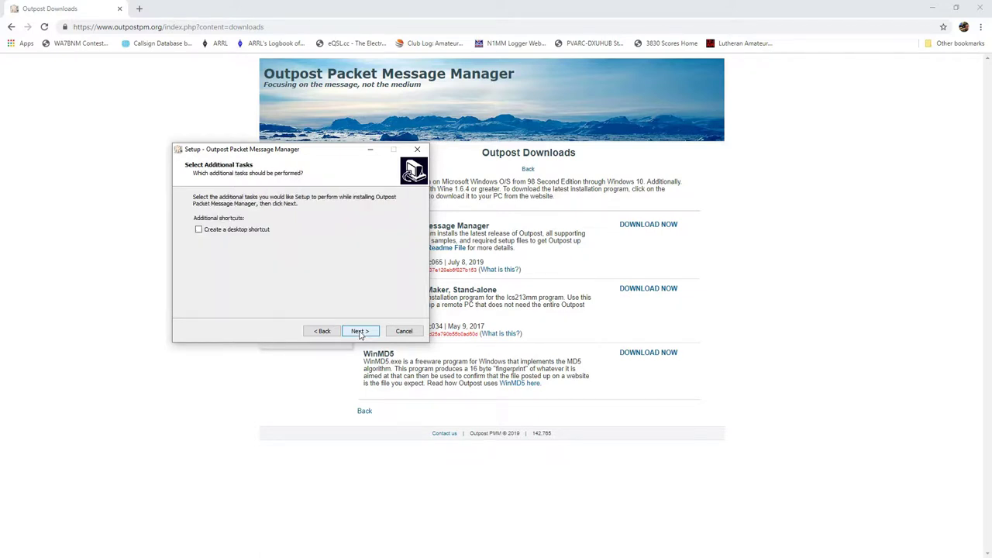
pyautogui.click(199, 230)
pyautogui.click(360, 335)
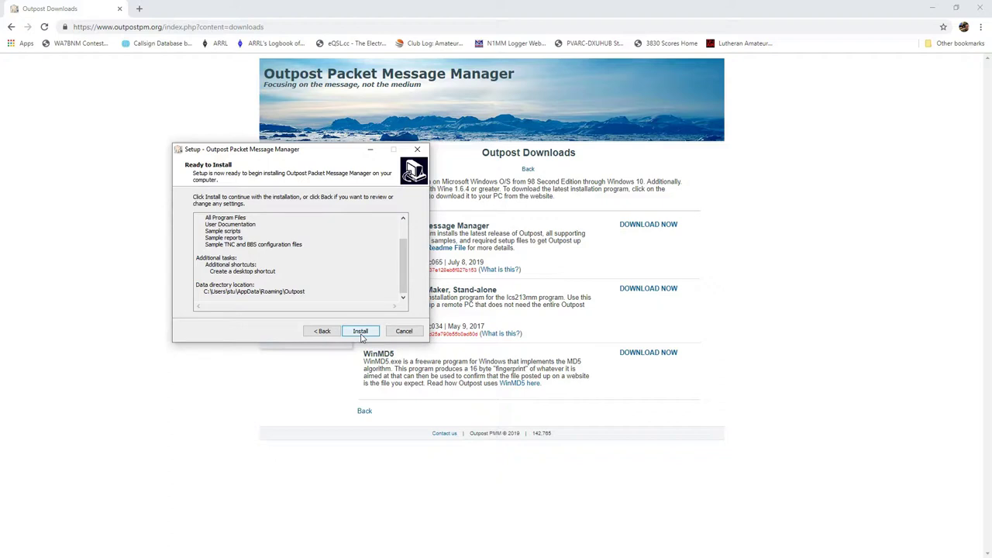
pyautogui.click(360, 332)
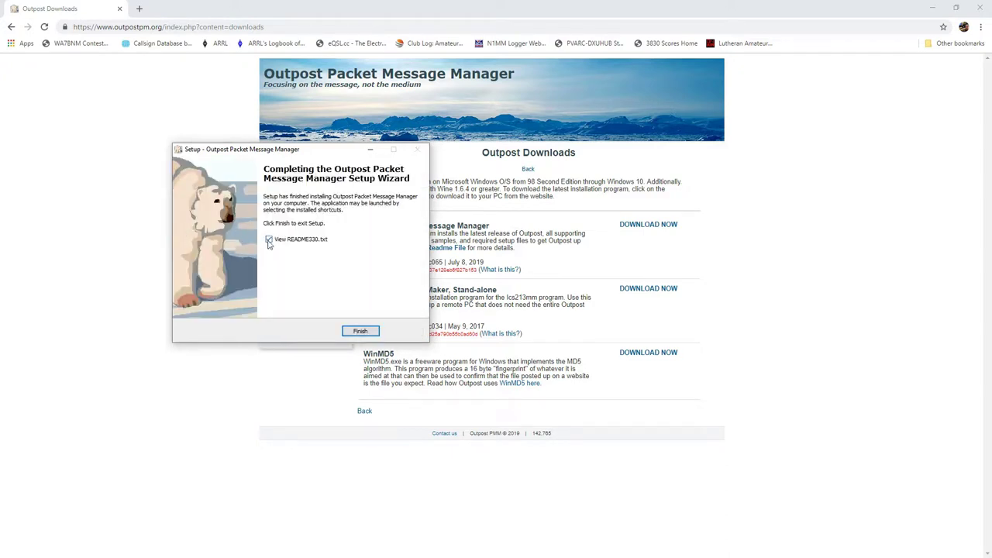
pyautogui.click(269, 241)
pyautogui.click(359, 331)
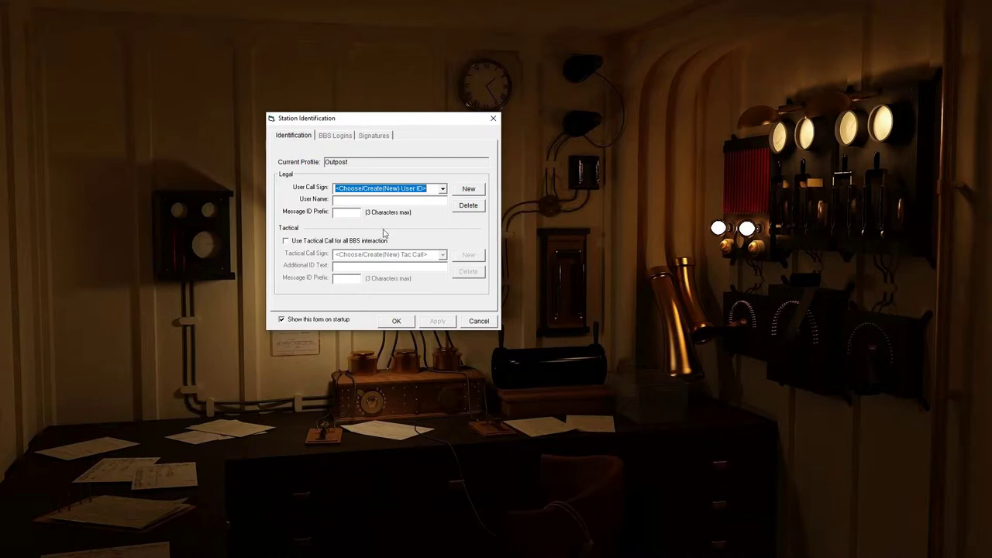
# Step: Create a new user in the Station Identification form with the operator's call sign and full name, then apply and close it
pyautogui.click(468, 190)
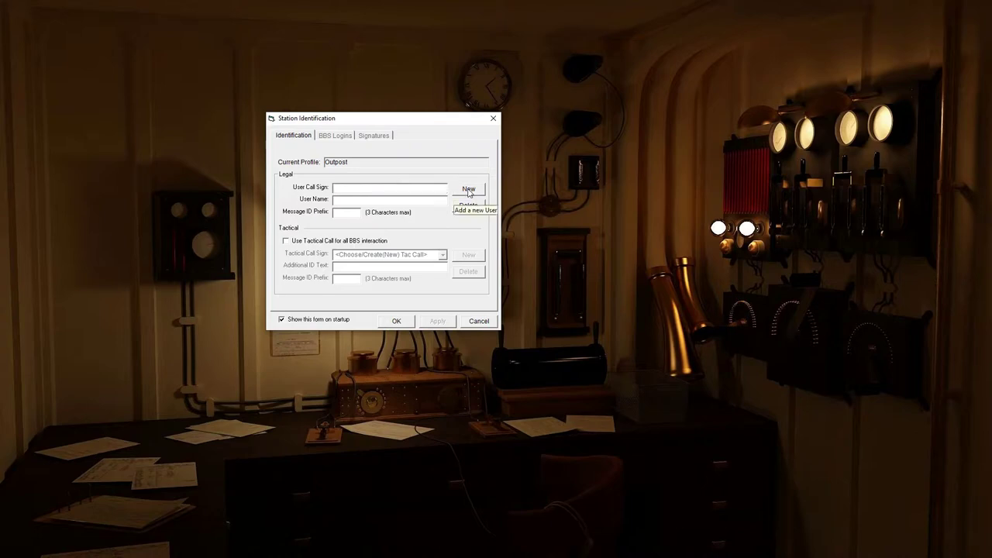
pyautogui.write('AG6AG')
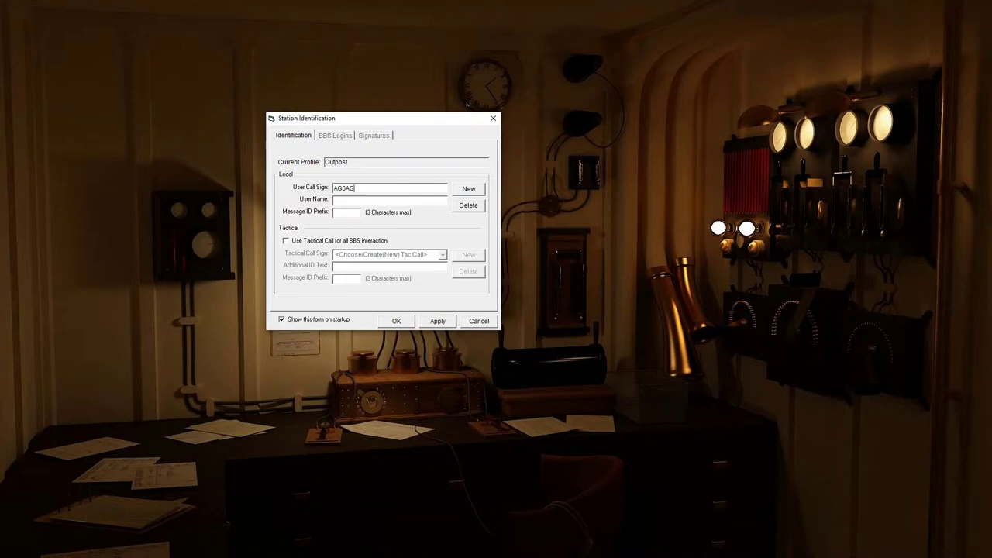
pyautogui.press('Tab')
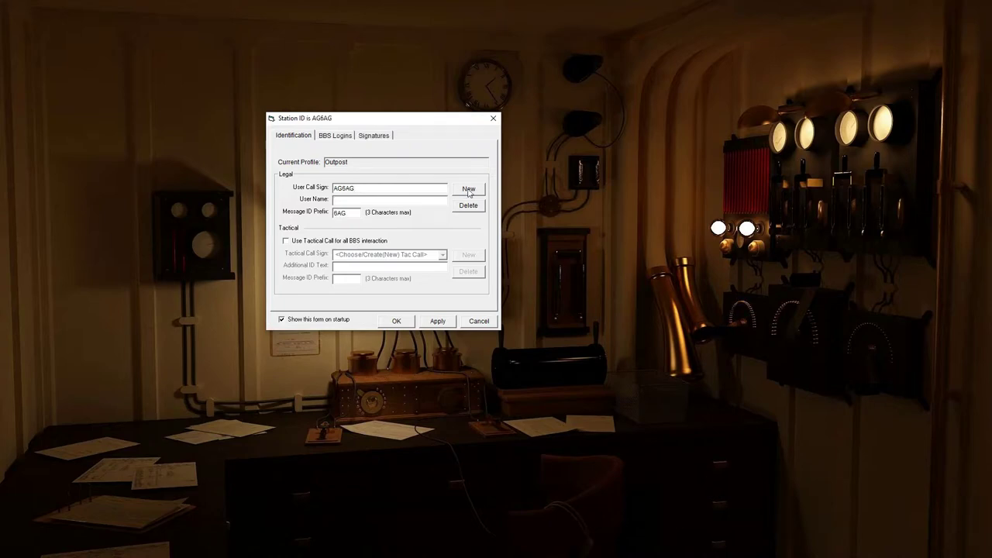
pyautogui.write('Stuart Sheldon')
pyautogui.click(446, 323)
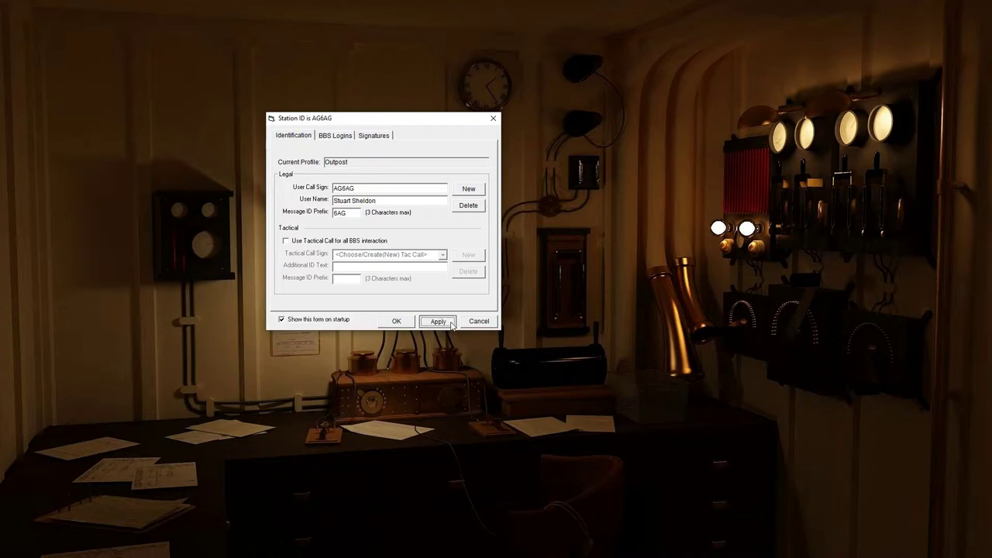
pyautogui.click(392, 321)
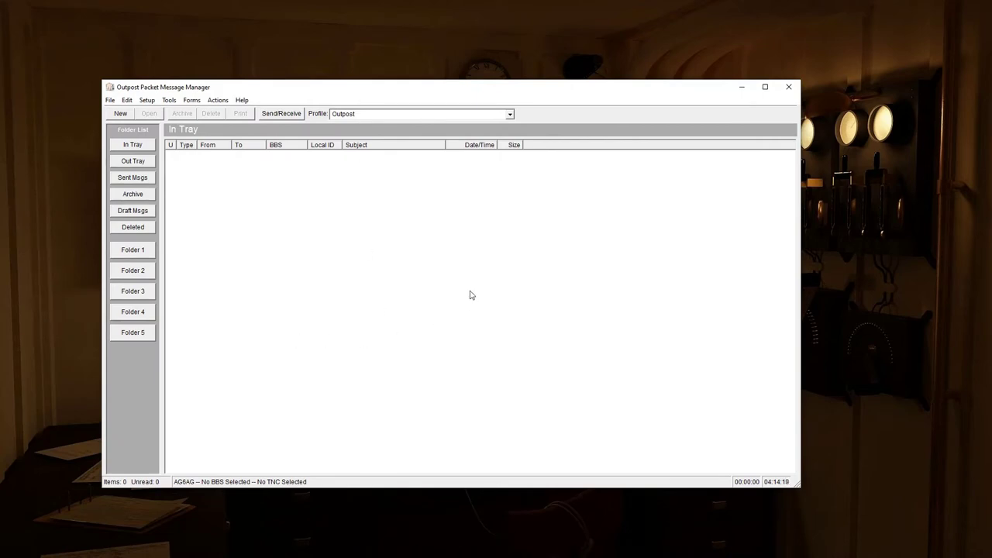
# Step: Create a new interface named Sound Modem with AGW Packet Engine as its interface type
pyautogui.click(145, 101)
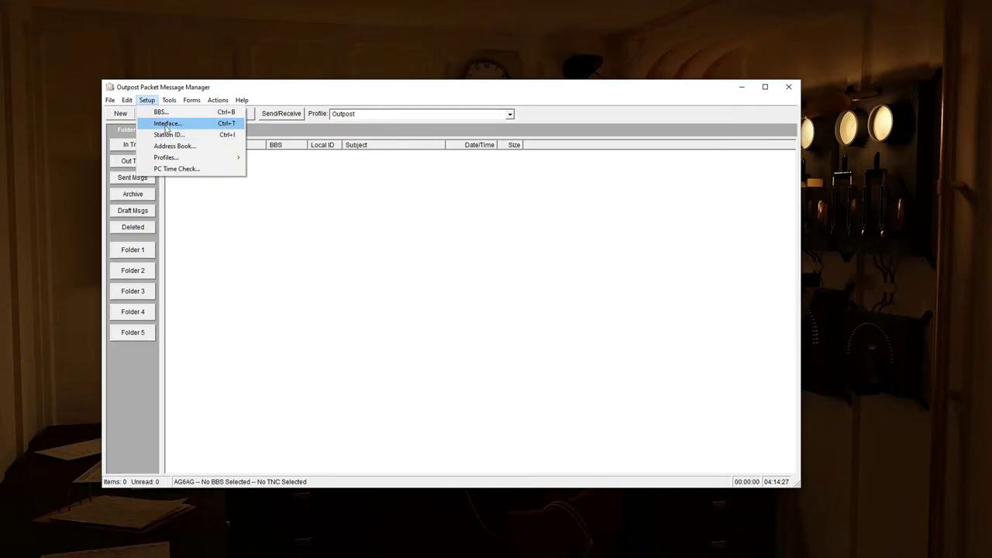
pyautogui.click(165, 127)
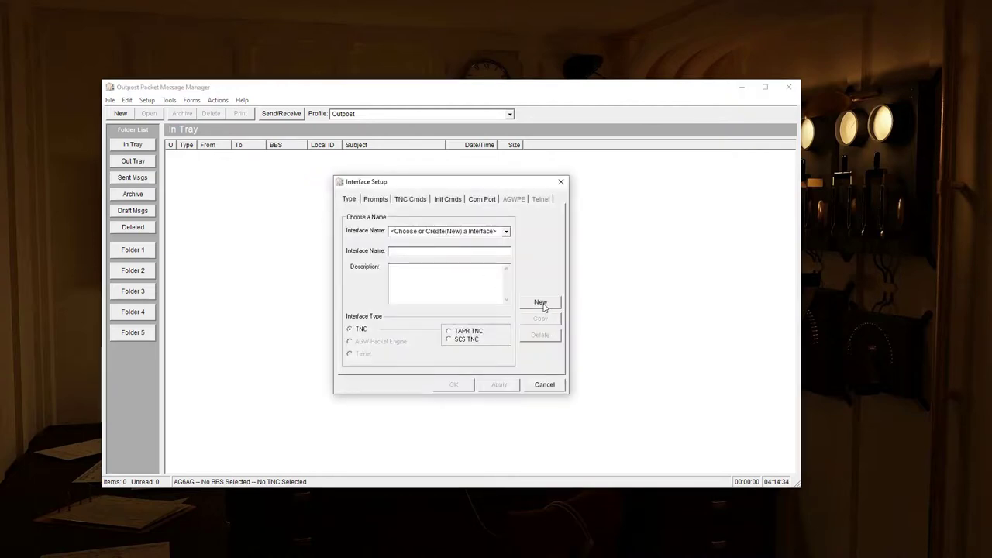
pyautogui.click(542, 303)
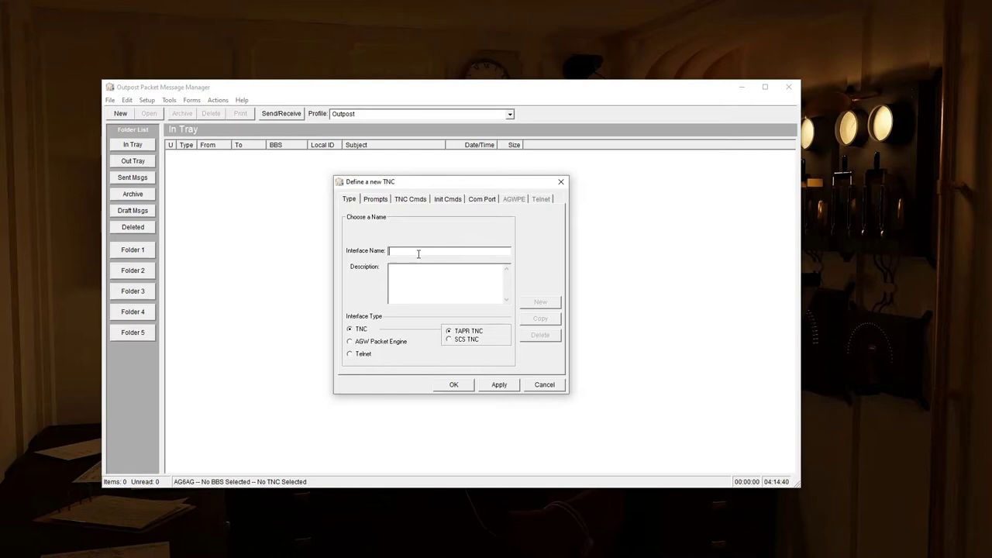
pyautogui.write('TNC')
pyautogui.press('BackSpace')
pyautogui.press('BackSpace')
pyautogui.press('BackSpace')
pyautogui.write('Sound Modem')
pyautogui.click(356, 343)
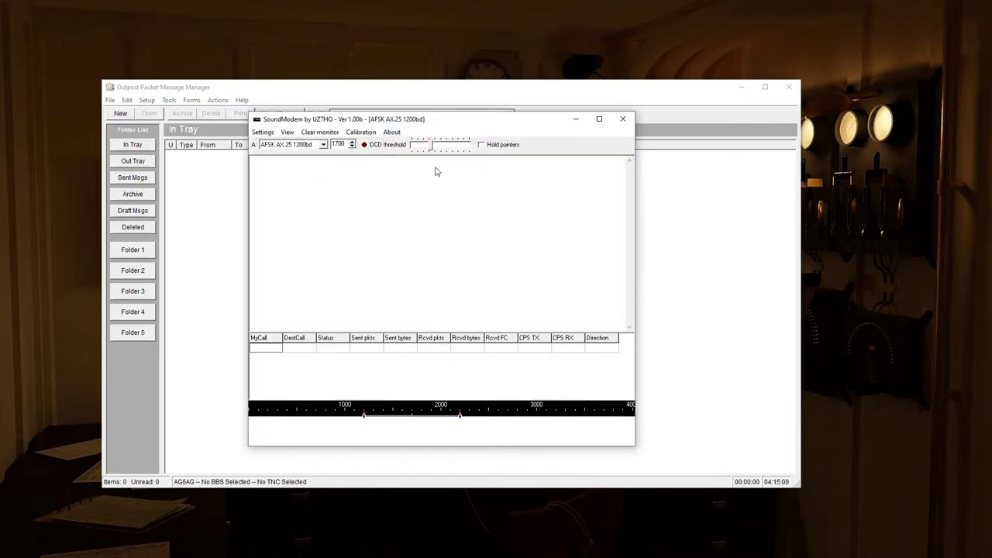
# Step: Place the SoundModem window beside Outpost and save the Sound Modem interface with its default AGWPE server settings
pyautogui.moveTo(461, 122); pyautogui.dragTo(813, 20)
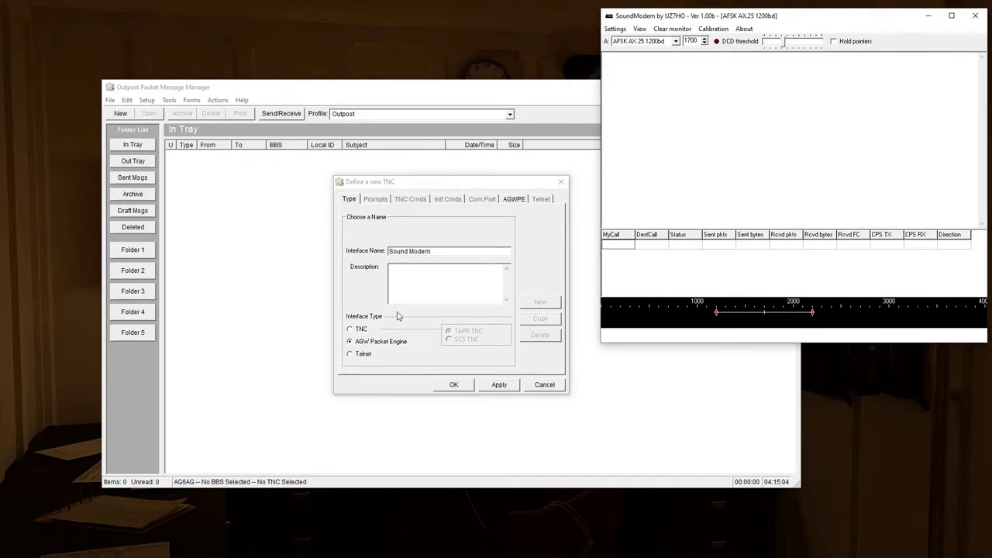
pyautogui.click(512, 199)
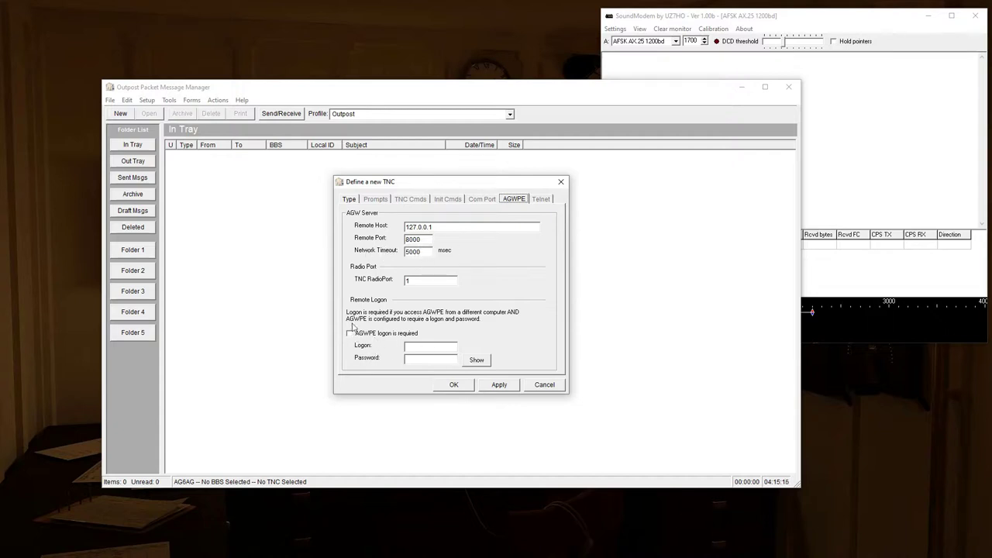
pyautogui.click(497, 388)
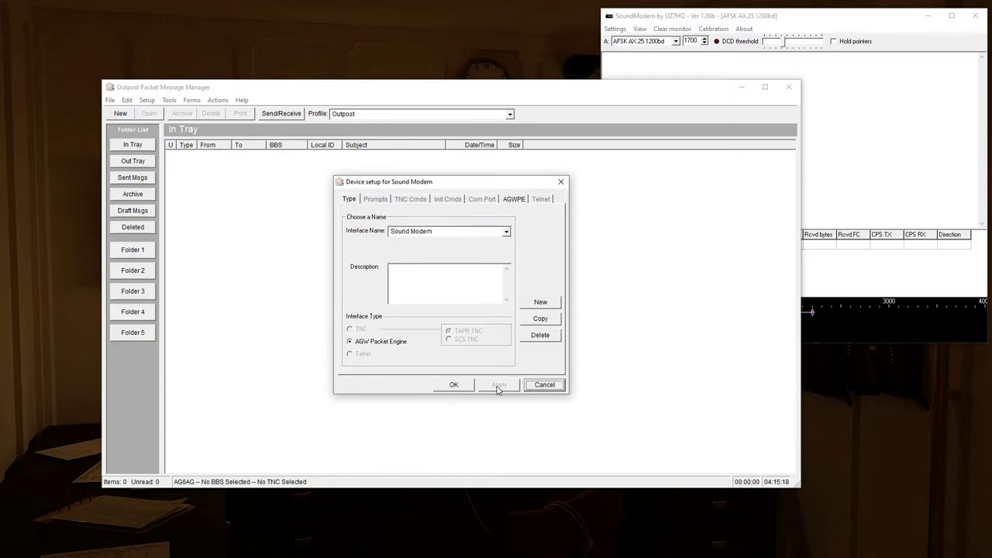
pyautogui.click(452, 386)
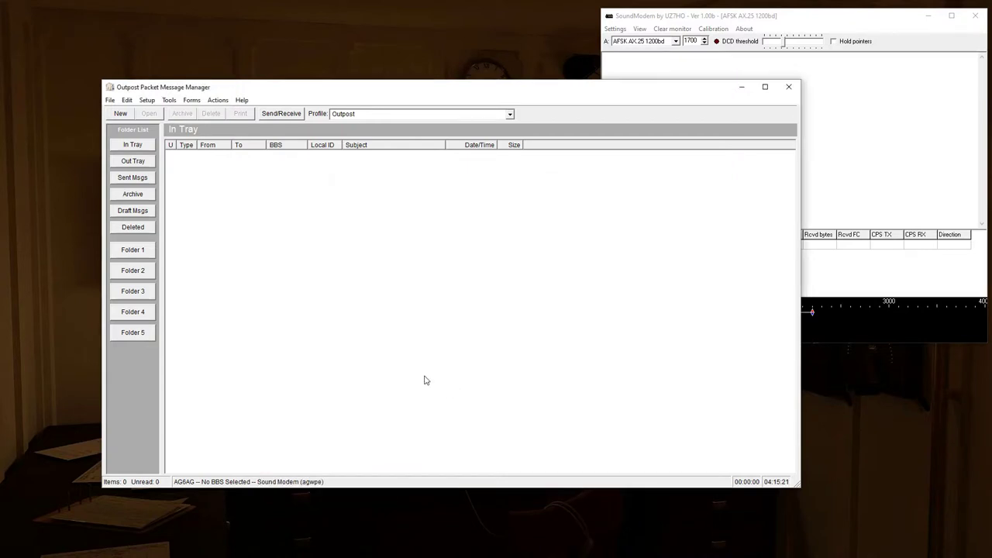
# Step: Turn off printing of message headers in the Send/Receive Settings, check the receiving, notification and other options, and accept the settings
pyautogui.click(147, 101)
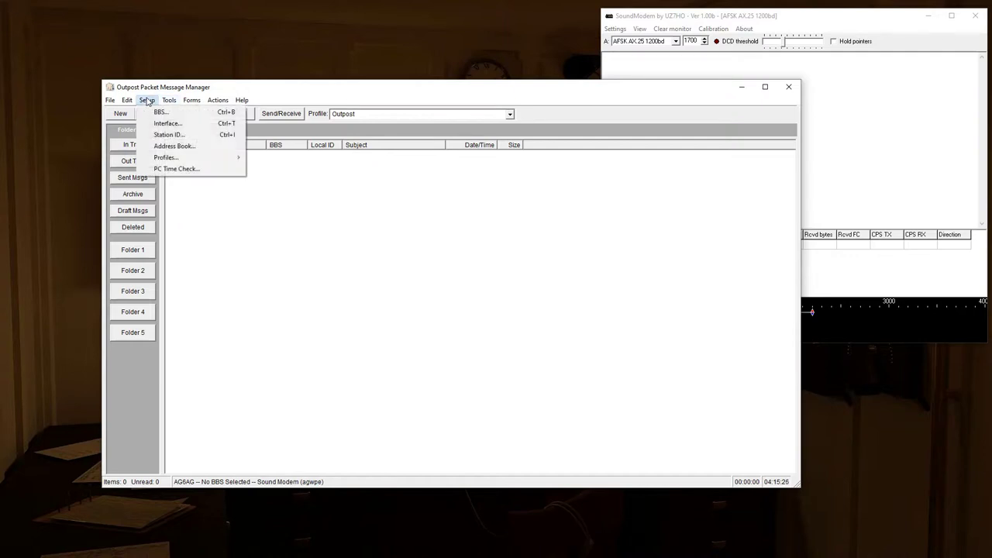
pyautogui.click(147, 101)
pyautogui.click(169, 100)
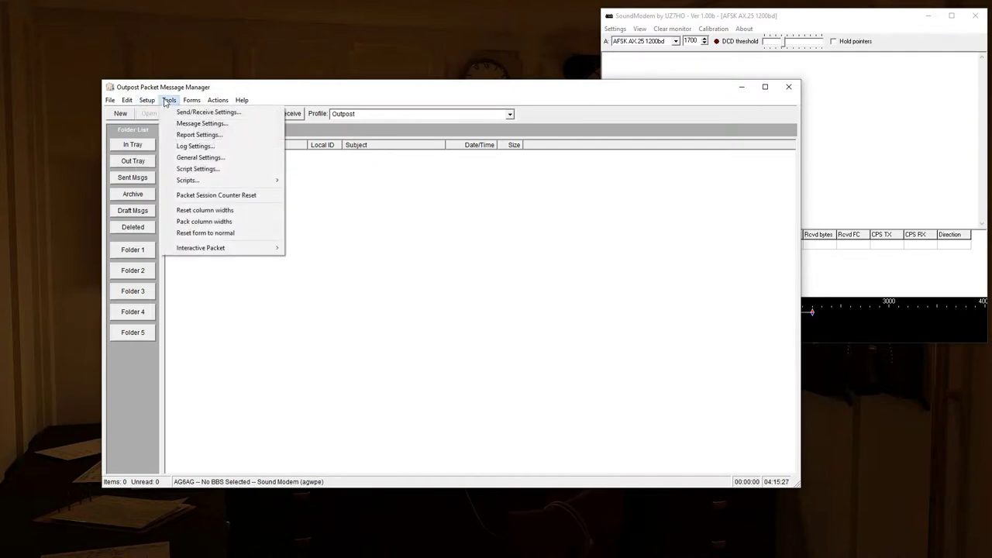
pyautogui.click(203, 113)
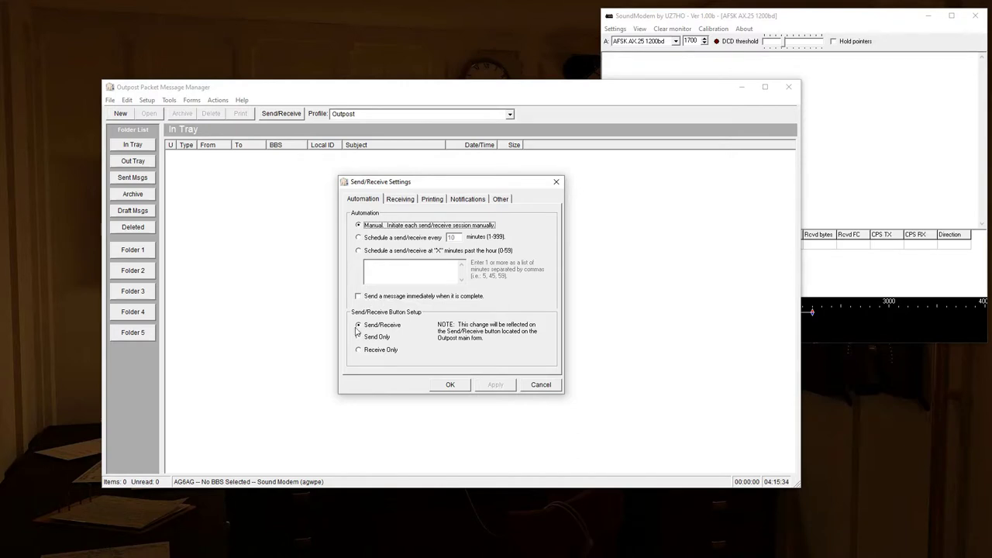
pyautogui.click(402, 199)
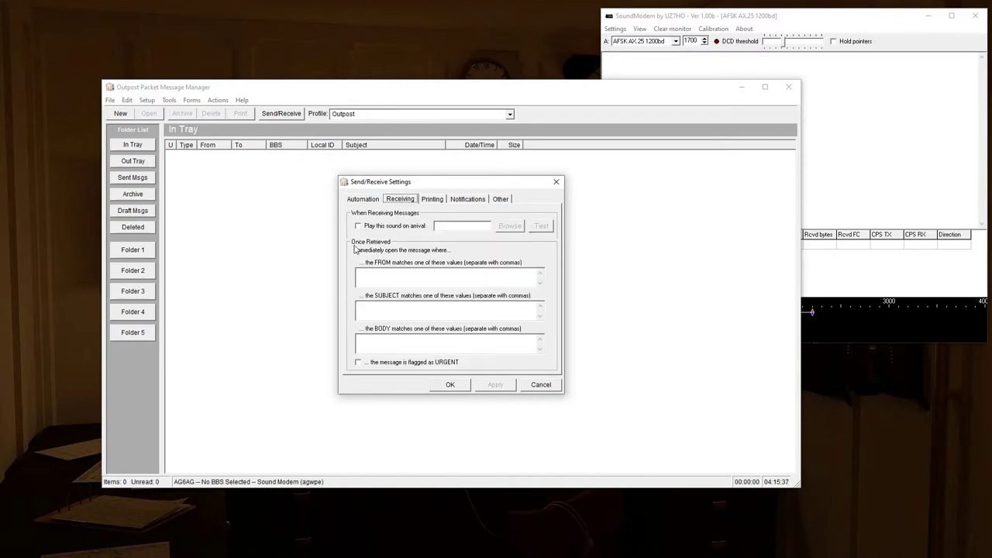
pyautogui.click(435, 201)
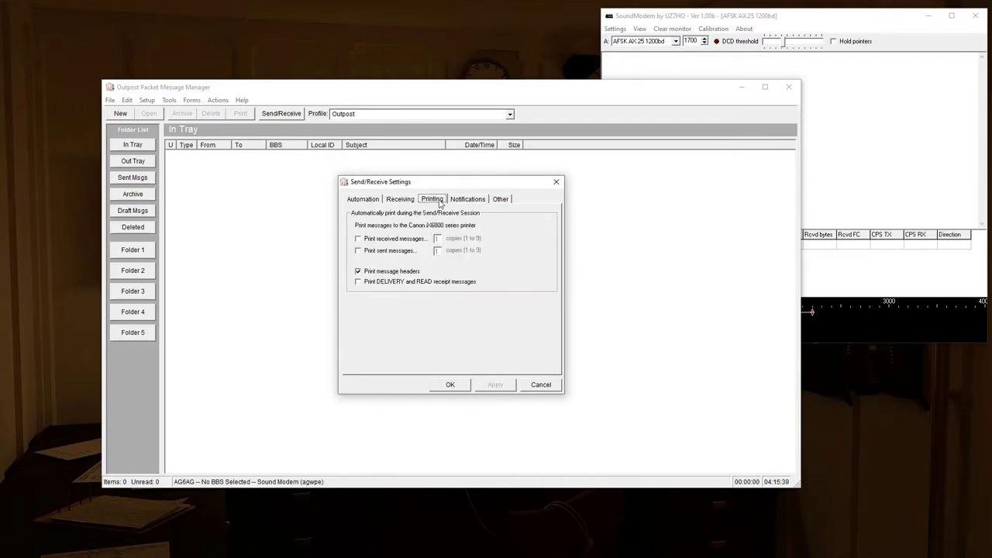
pyautogui.click(359, 272)
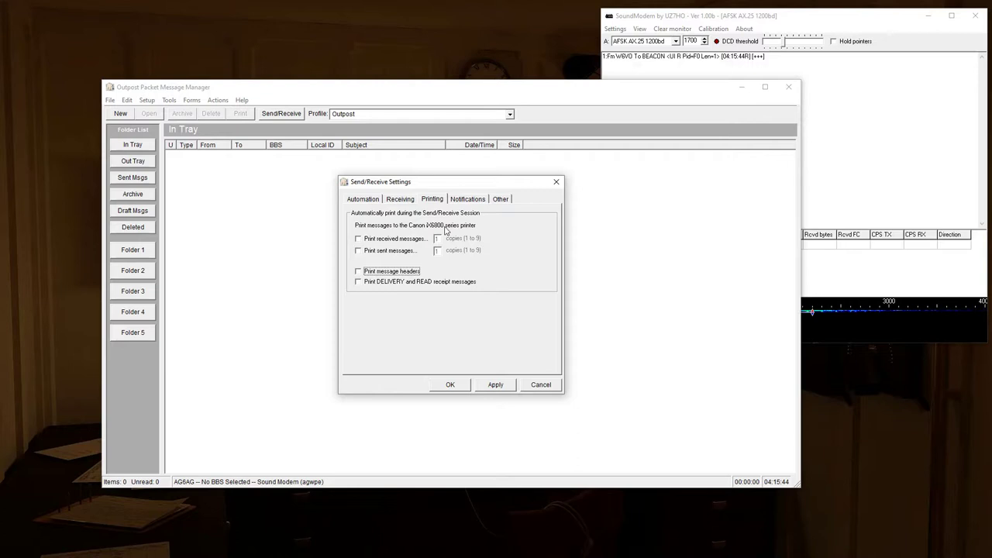
pyautogui.click(468, 200)
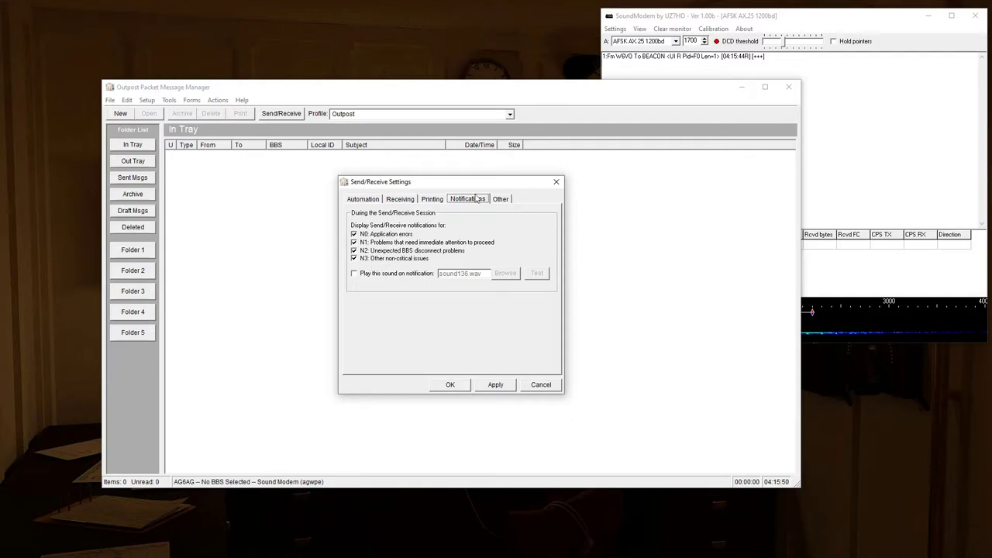
pyautogui.click(502, 199)
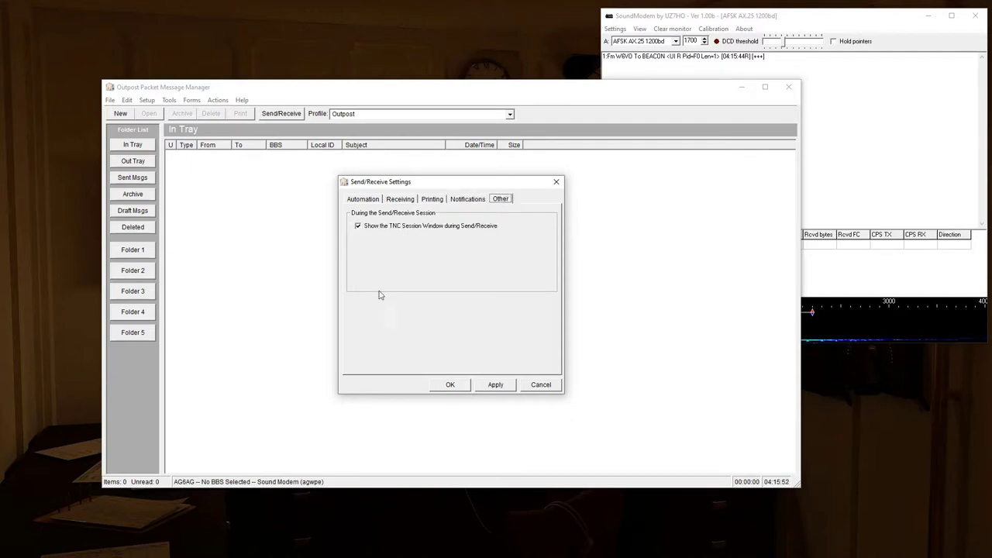
pyautogui.click(451, 385)
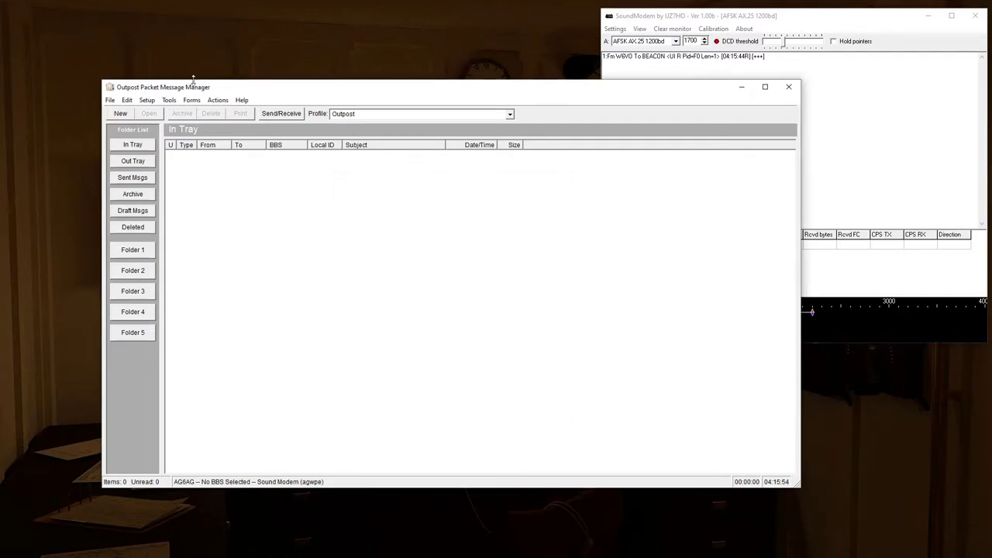
# Step: In the Message Settings, default new messages to NTS and add the message number to the subject line of outbound messages
pyautogui.click(170, 101)
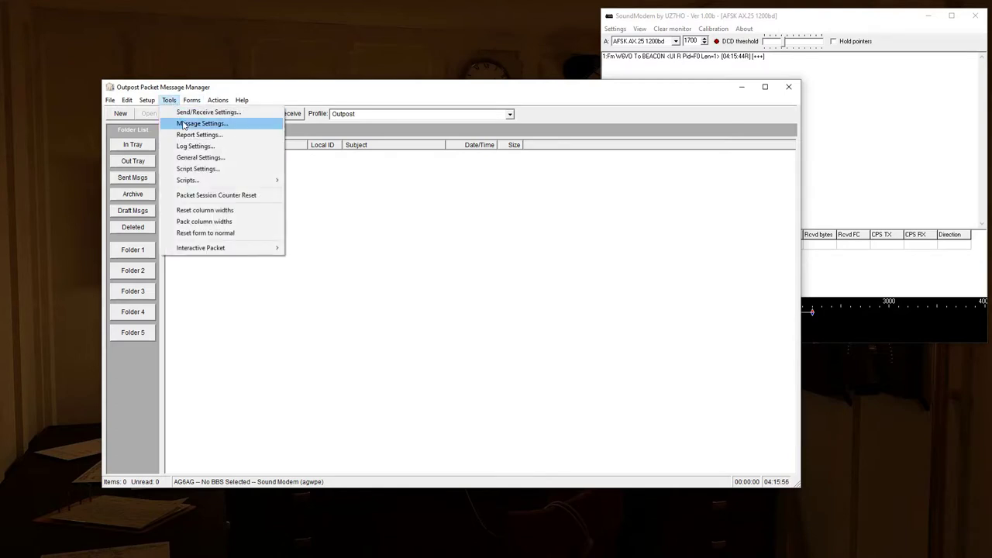
pyautogui.click(200, 123)
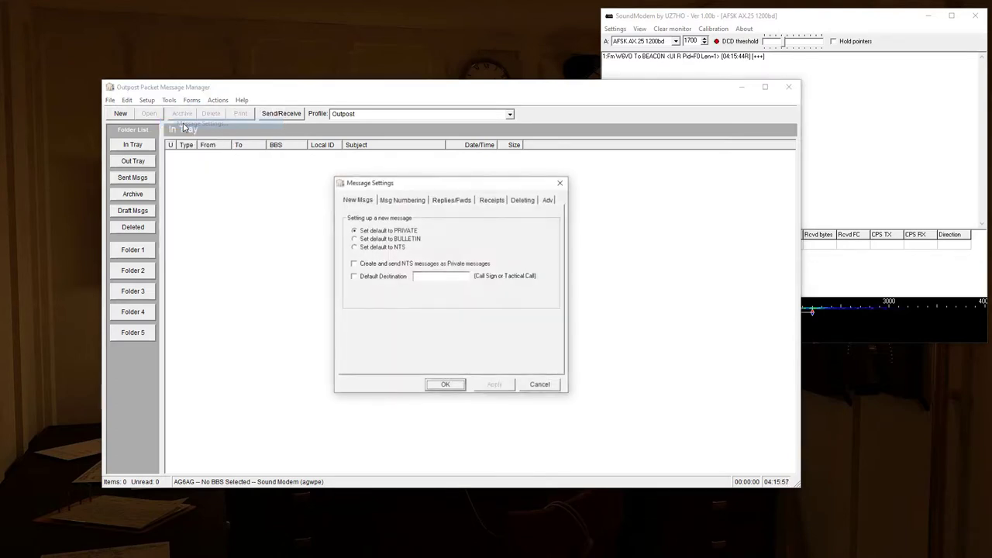
pyautogui.click(356, 247)
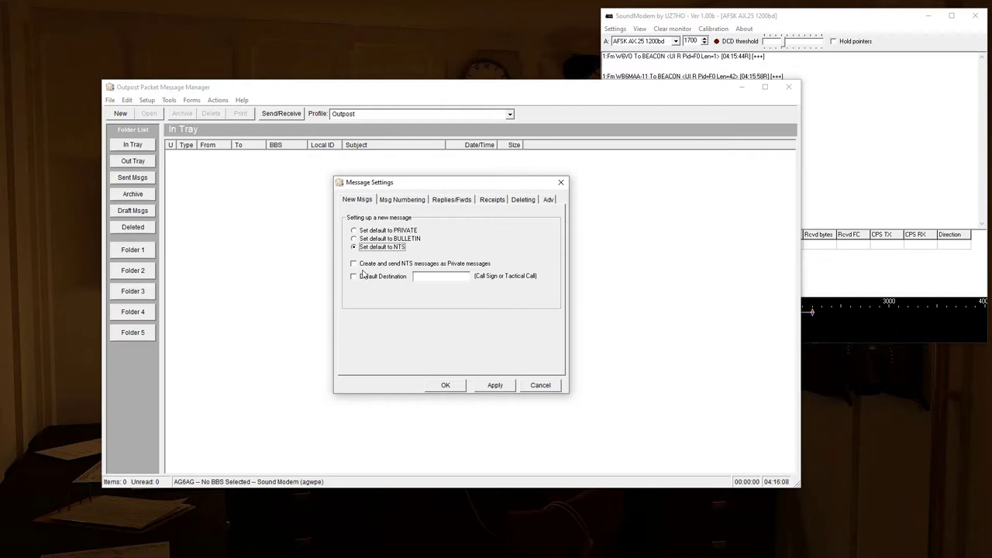
pyautogui.click(399, 200)
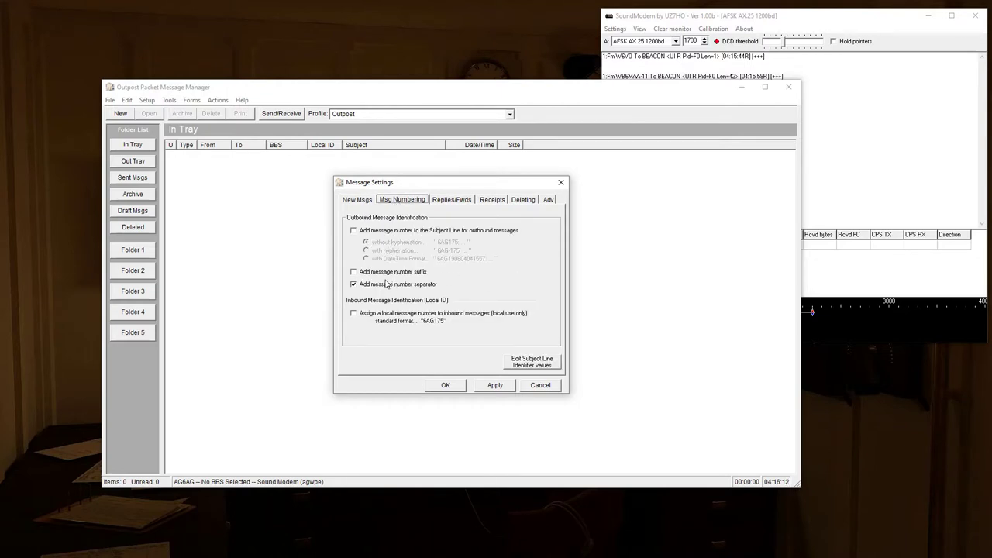
pyautogui.click(352, 231)
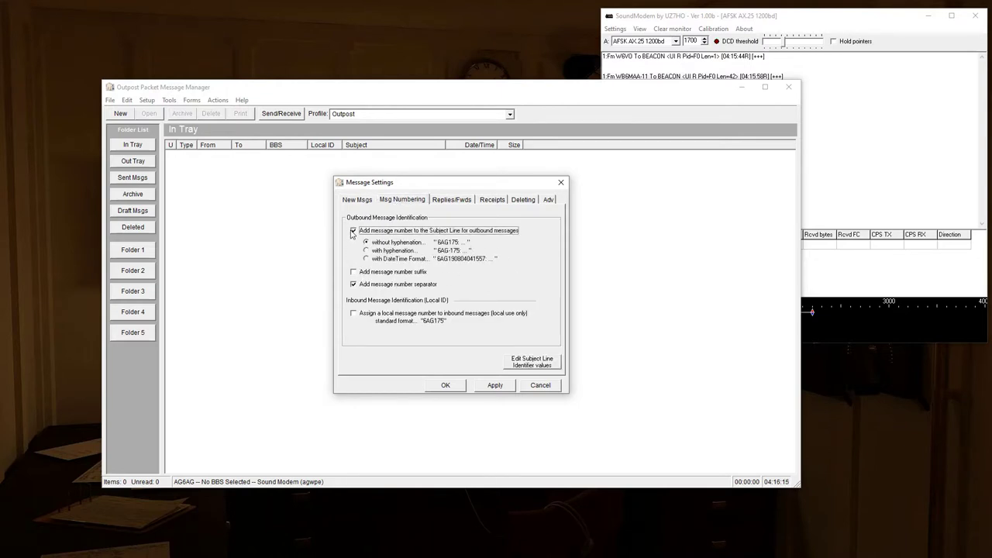
pyautogui.click(354, 284)
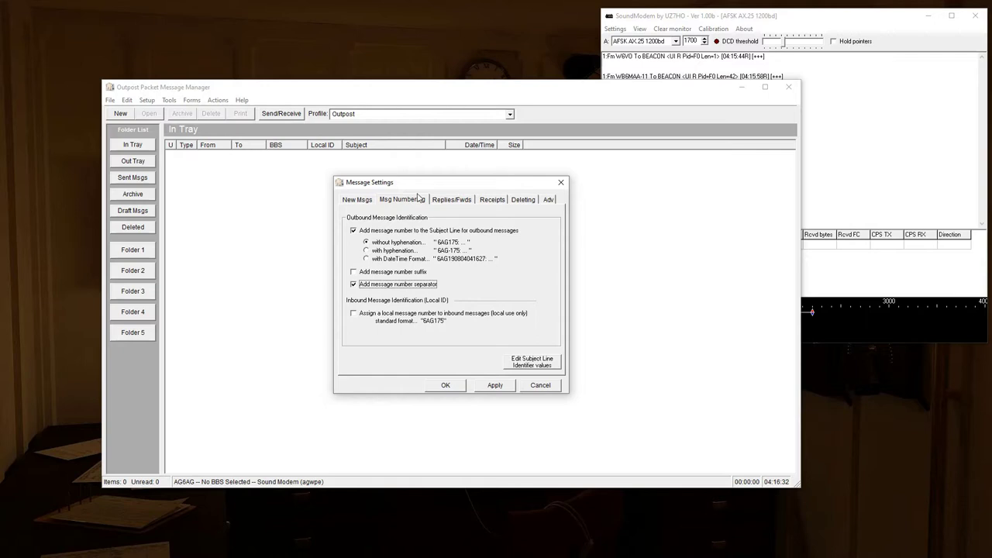
# Step: Default replies and forwards to the original message type, check the receipt, deleting and advanced options, and save the message settings
pyautogui.click(451, 201)
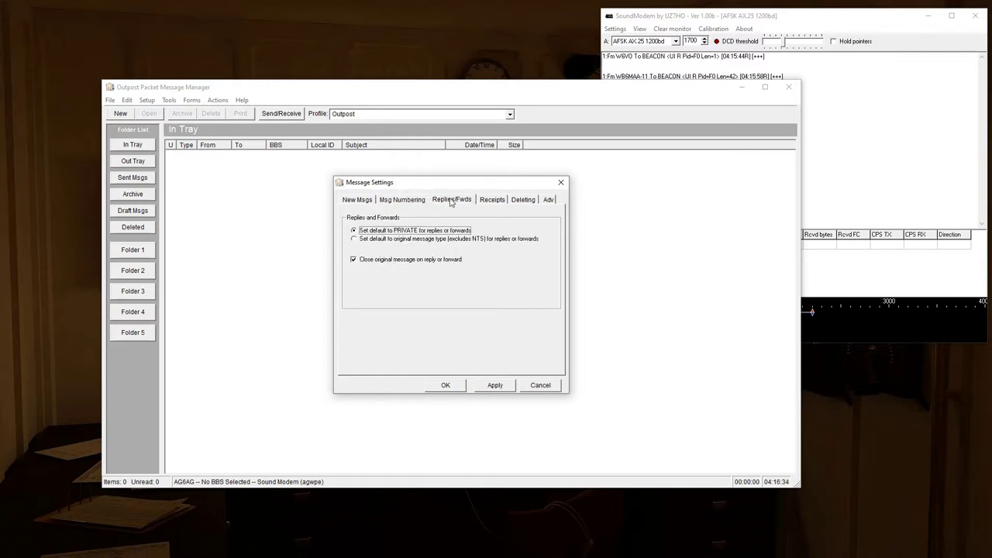
pyautogui.click(357, 241)
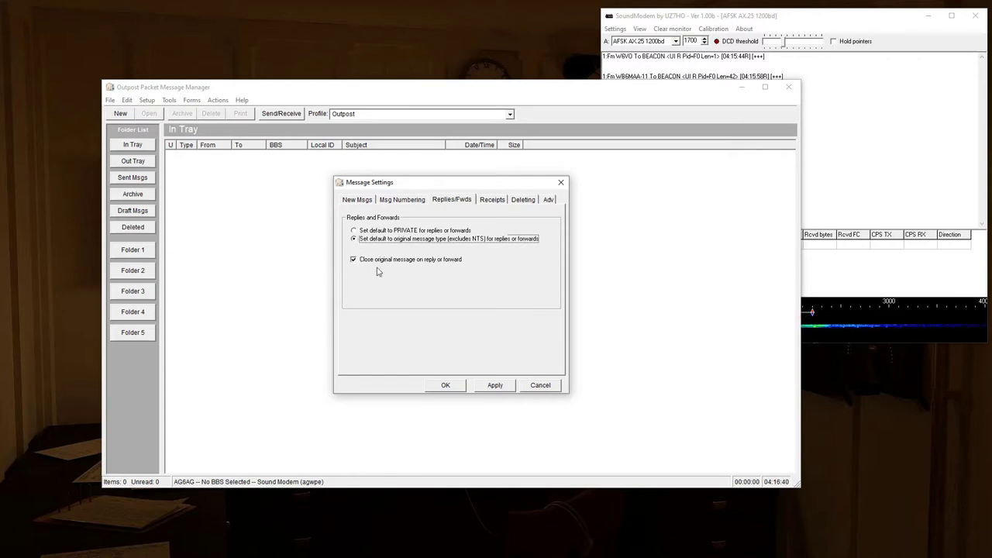
pyautogui.click(491, 200)
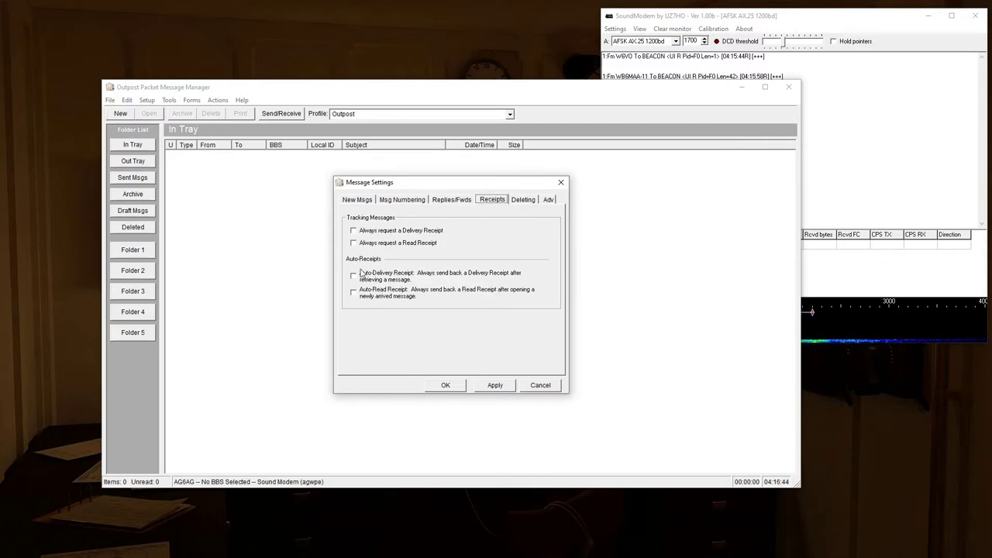
pyautogui.click(521, 201)
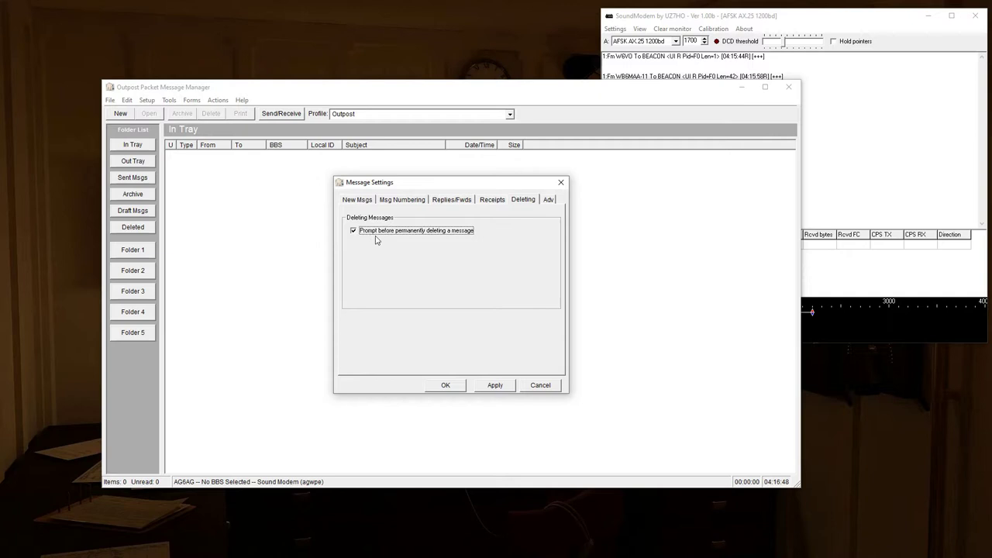
pyautogui.click(547, 202)
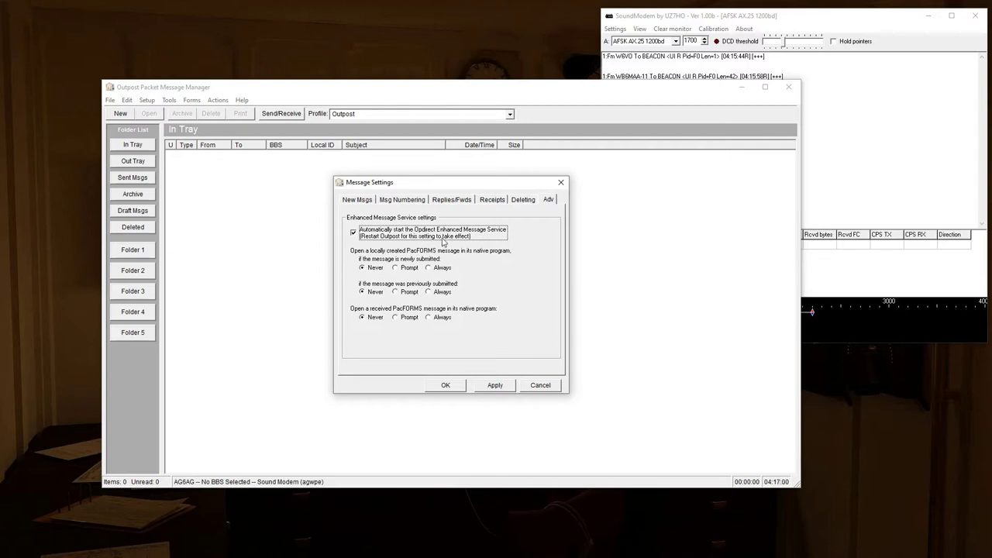
pyautogui.click(496, 386)
pyautogui.click(454, 386)
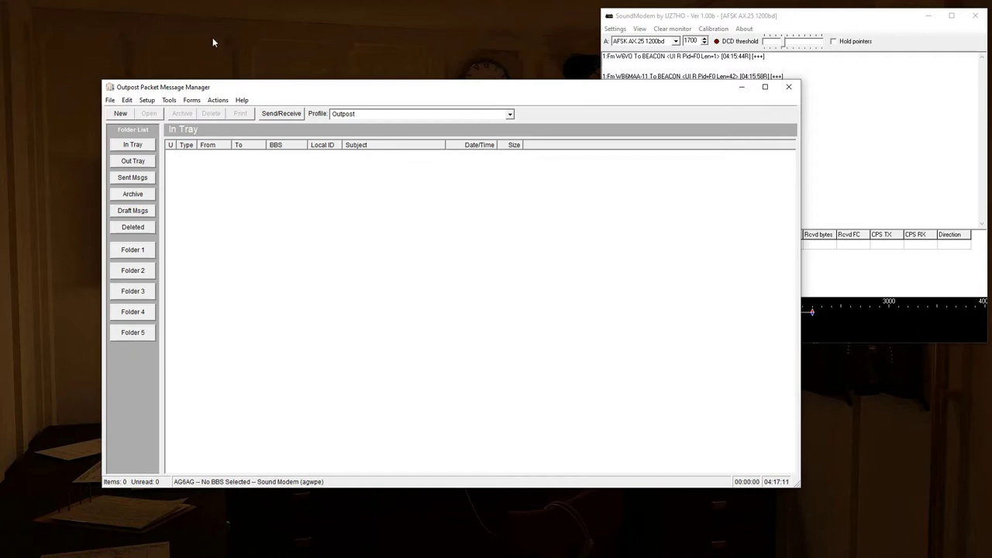
# Step: Review the startup, addressing, profile and miscellaneous options in the General Settings and close them with the existing values
pyautogui.click(169, 100)
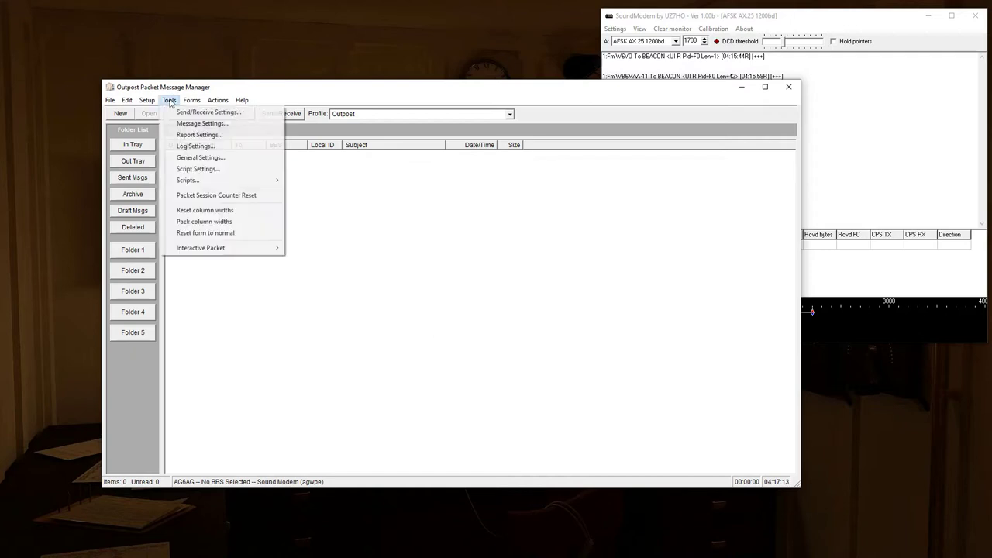
pyautogui.click(192, 157)
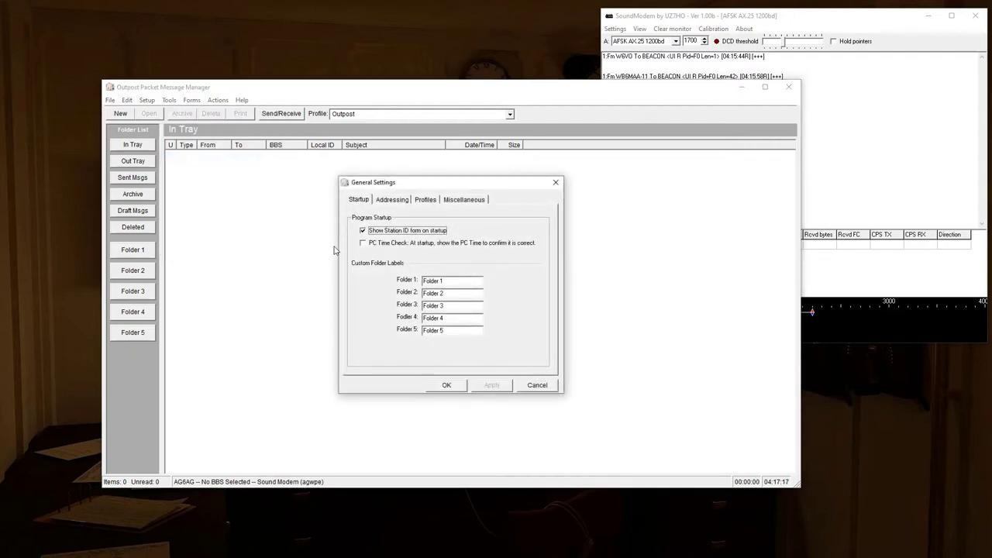
pyautogui.click(390, 200)
pyautogui.click(426, 199)
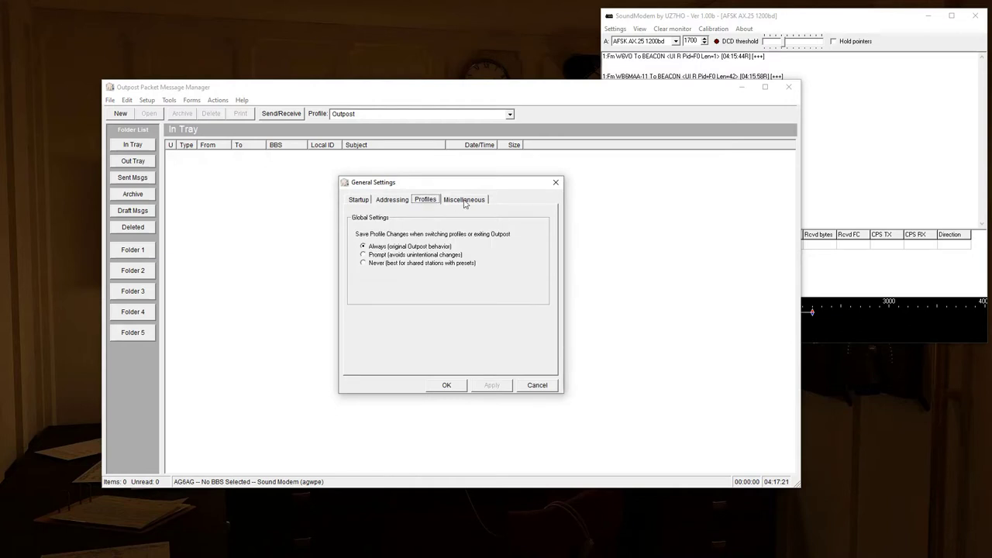
pyautogui.click(464, 200)
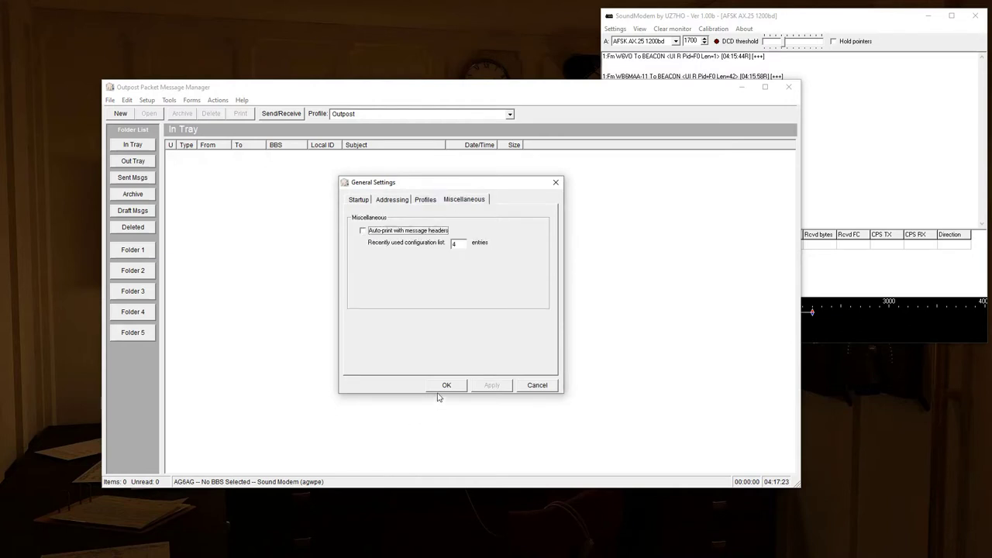
pyautogui.click(443, 383)
# Step: Create a new BBS with ECSS as its friendly name and connect name, and check its prompts, commands and init commands
pyautogui.click(169, 99)
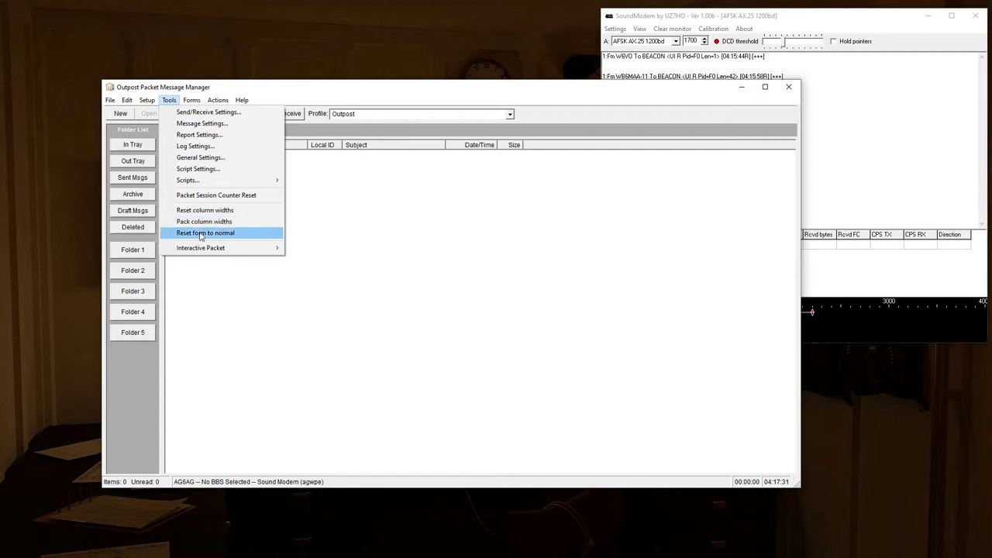
pyautogui.click(182, 106)
pyautogui.click(148, 101)
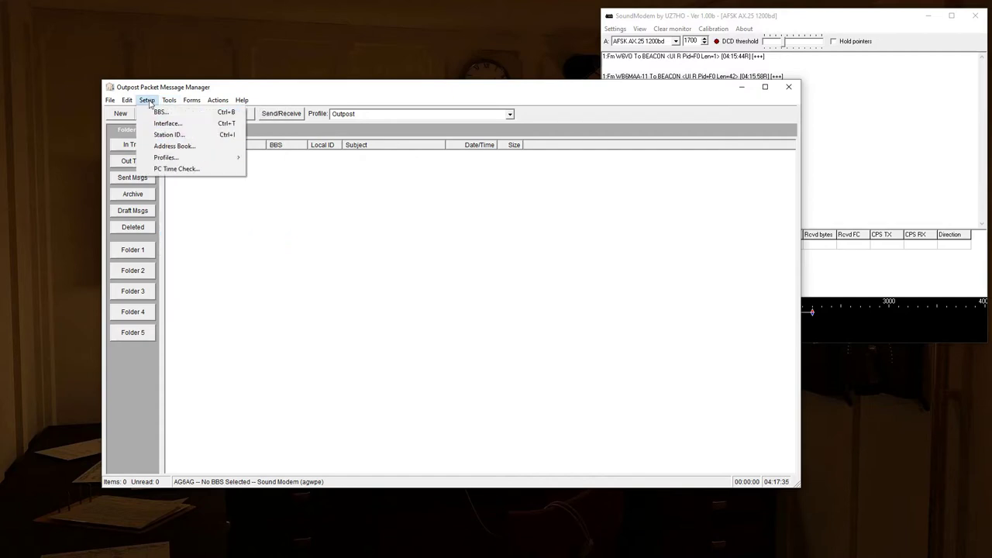
pyautogui.click(157, 114)
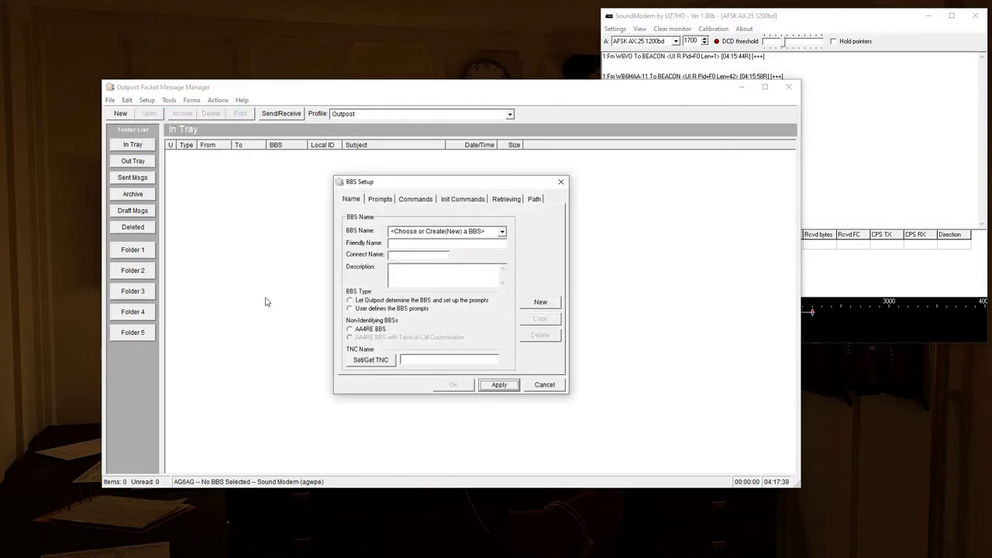
pyautogui.click(540, 303)
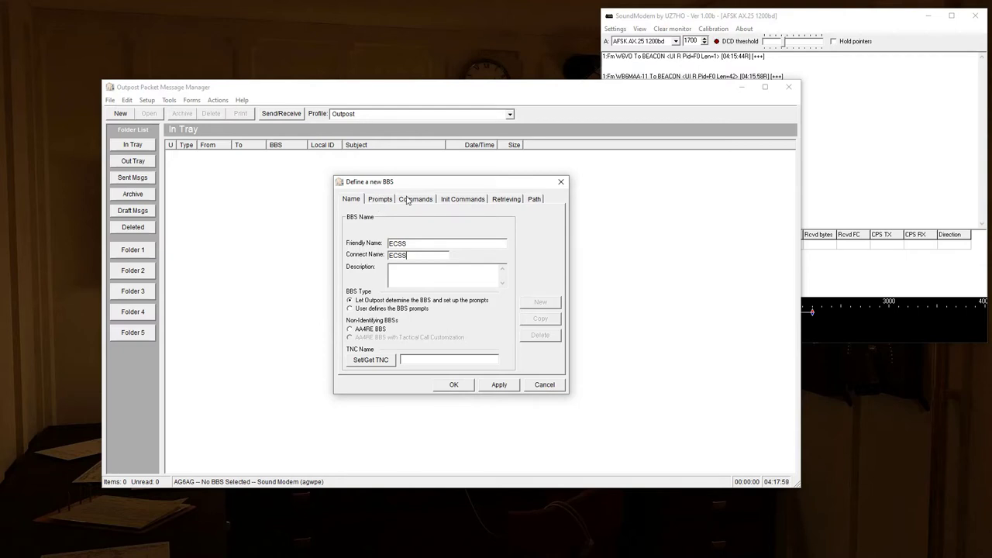
pyautogui.click(383, 200)
pyautogui.click(413, 200)
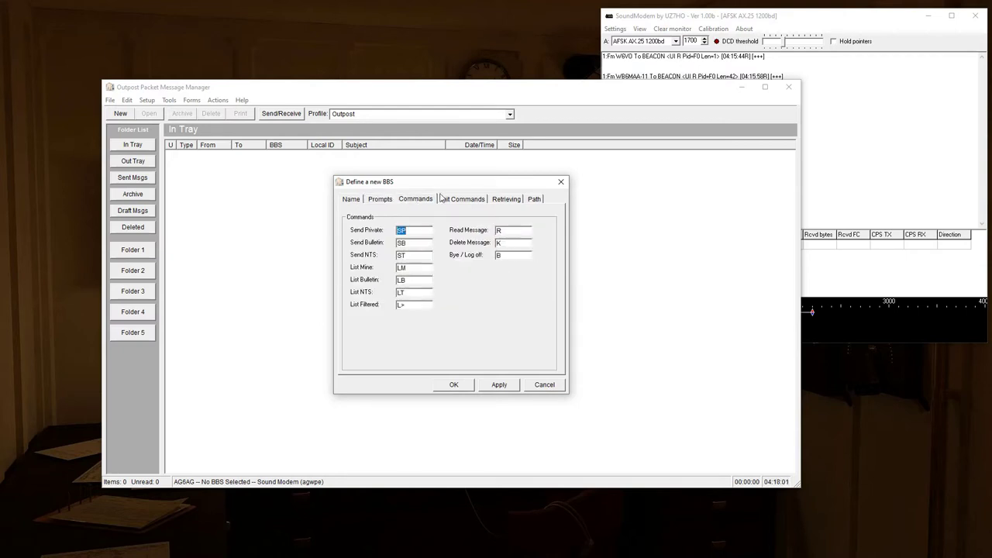
pyautogui.click(457, 201)
# Step: Set the ECSS BBS to retrieve NTS messages and bulletins, include self-sent NTS messages and keep messages on the BBS, and save the setup
pyautogui.click(505, 201)
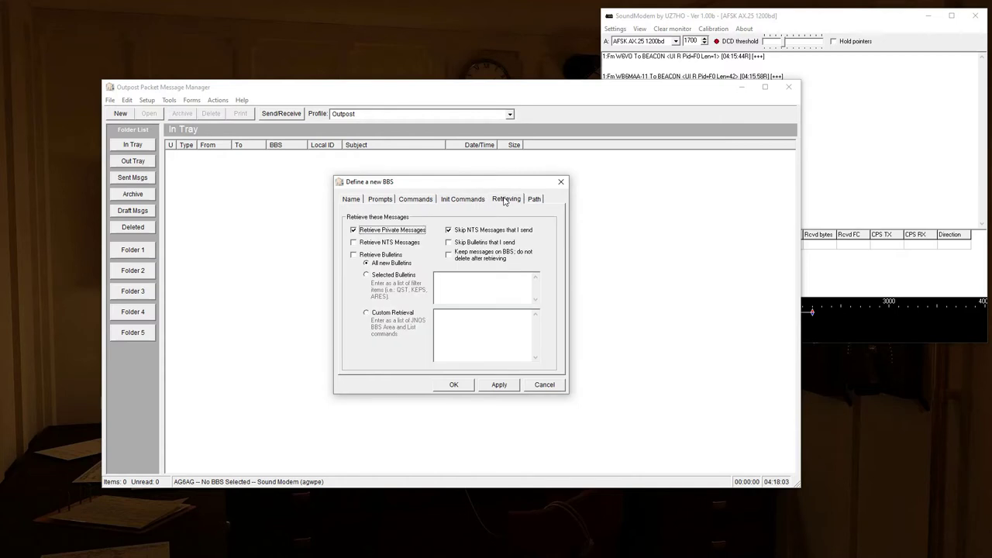
pyautogui.click(364, 242)
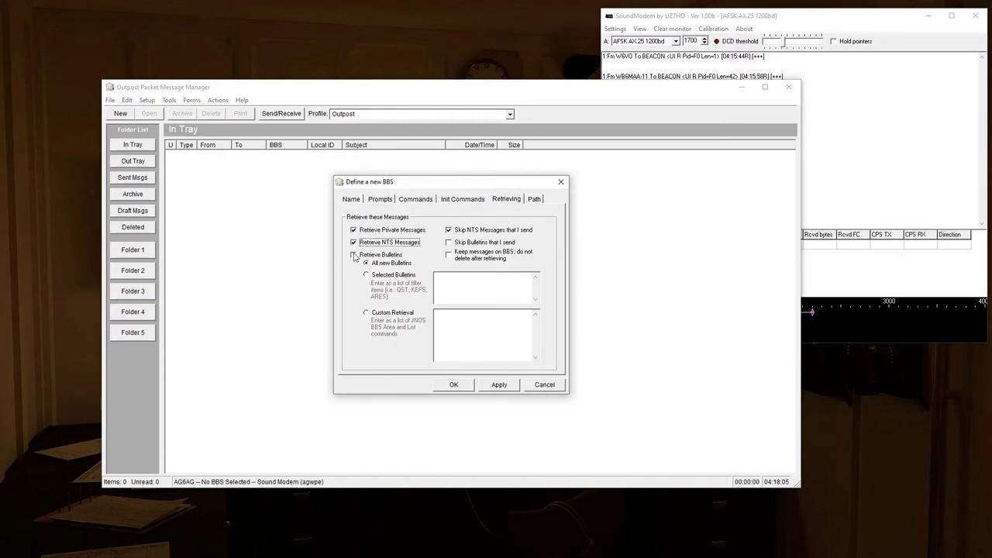
pyautogui.click(357, 256)
pyautogui.click(455, 232)
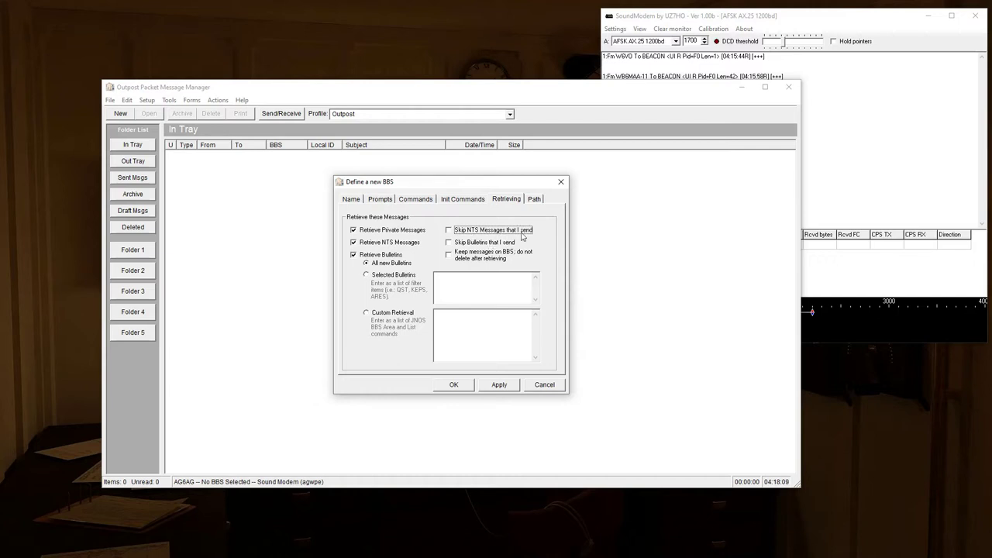
pyautogui.click(449, 257)
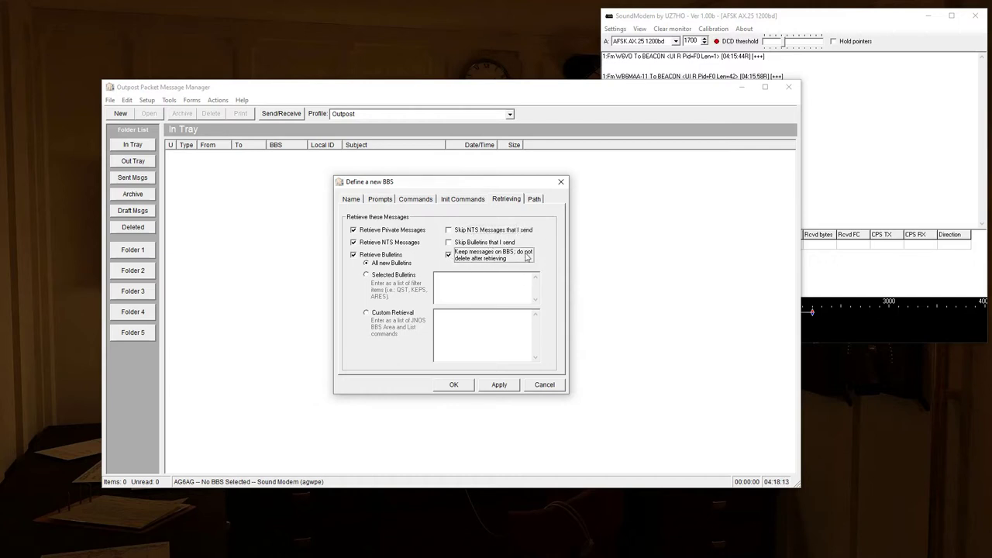
pyautogui.click(496, 385)
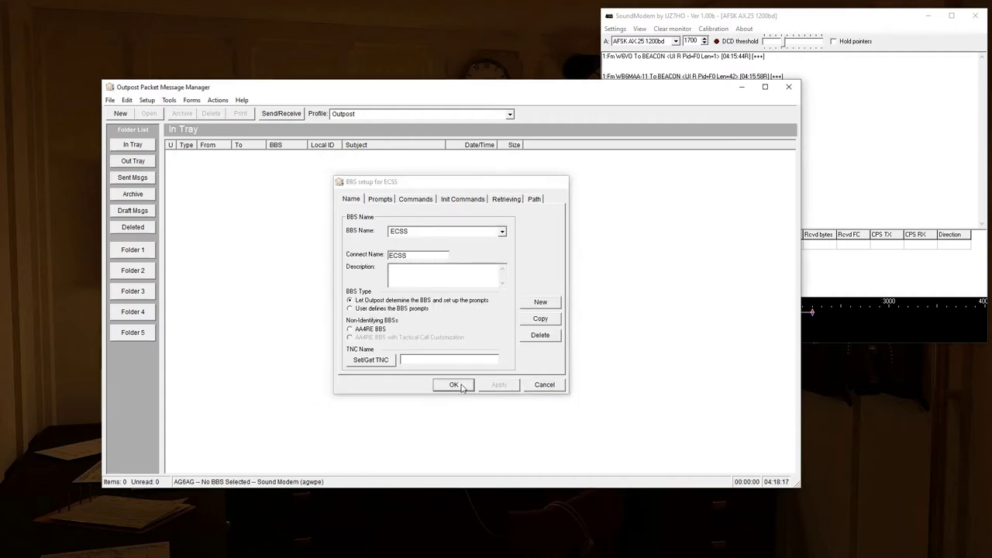
pyautogui.click(462, 387)
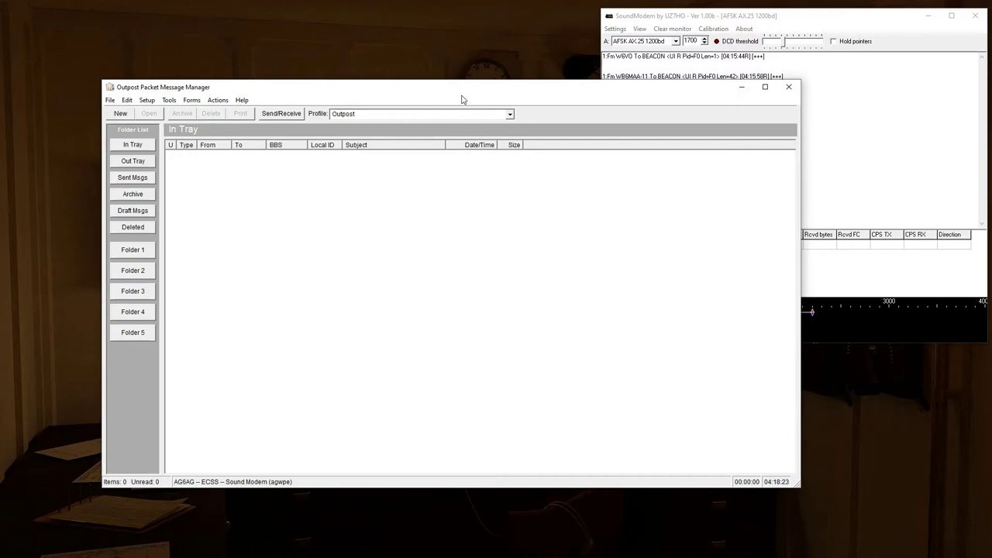
# Step: Start a new packet message addressed to CHKIN and arrange the windows so the modem traffic can be seen
pyautogui.moveTo(383, 91); pyautogui.dragTo(287, 162)
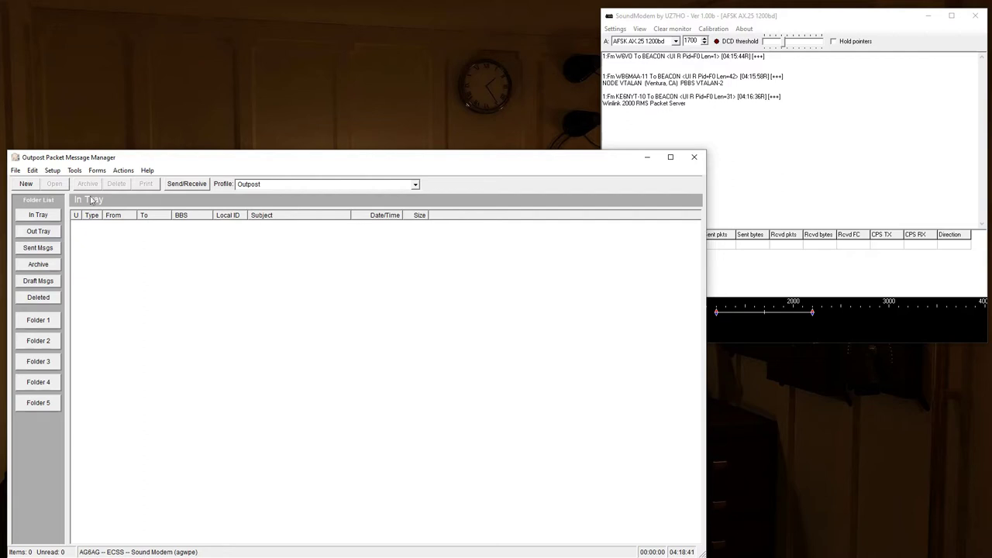
pyautogui.click(24, 186)
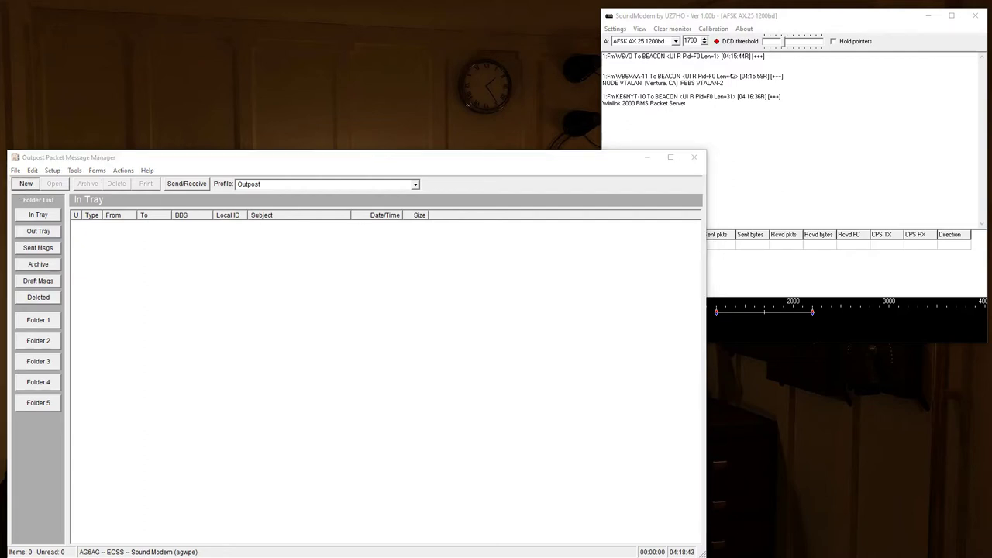
pyautogui.moveTo(329, 170); pyautogui.dragTo(193, 87)
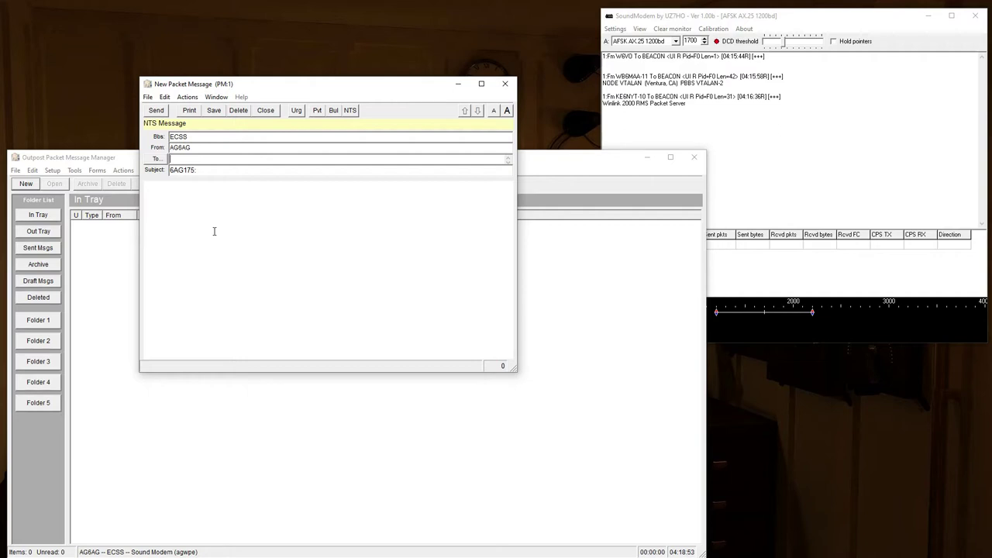
pyautogui.write('CHKIN')
# Step: Add "Test Checkin" after the message number in the subject line
pyautogui.click(247, 171)
pyautogui.write('Test Challe')
pyautogui.press('BackSpace')
pyautogui.press('BackSpace')
pyautogui.press('BackSpace')
pyautogui.press('BackSpace')
pyautogui.write('e')
pyautogui.write('n')
pyautogui.press('BackSpace')
pyautogui.write('ckin')
pyautogui.press('Tab')
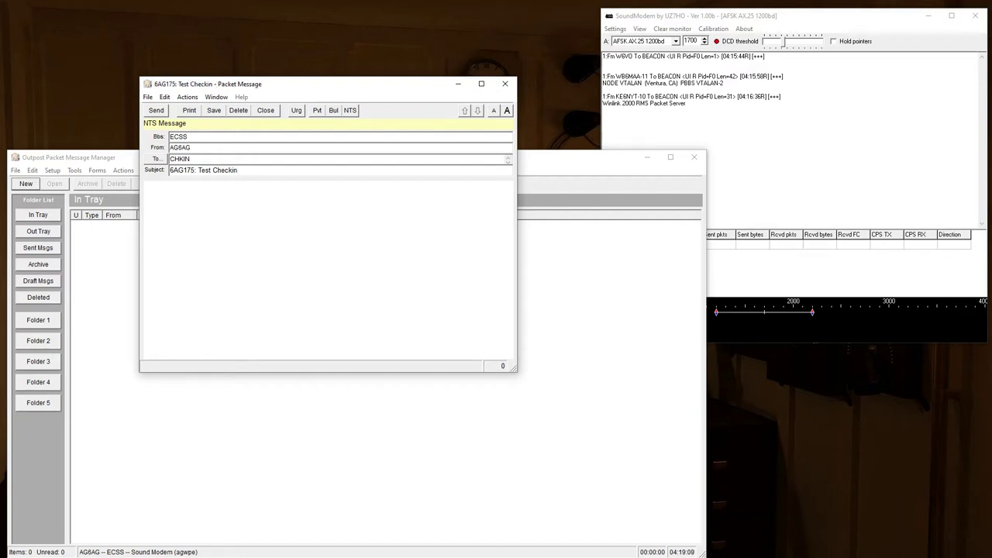
# Step: Write that the station, named by its call sign, is "running a checkin demo.", sign with the call sign and "ECM", and send the message
pyautogui.write('This is AG6AG running a checkin demo.')
pyautogui.press('Return')
pyautogui.press('Return')
pyautogui.write('AG')
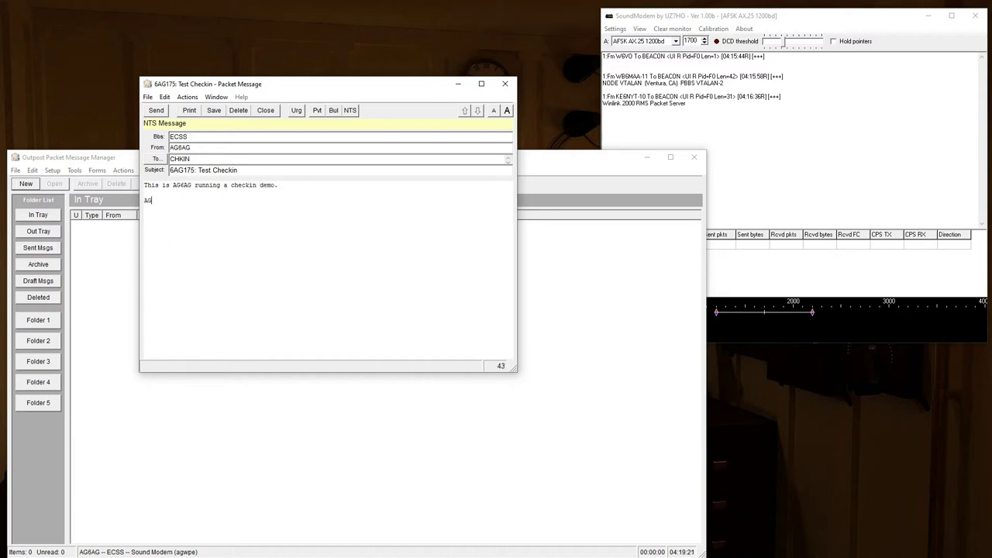
pyautogui.write('6AG  ')
pyautogui.write('ECM')
pyautogui.click(154, 113)
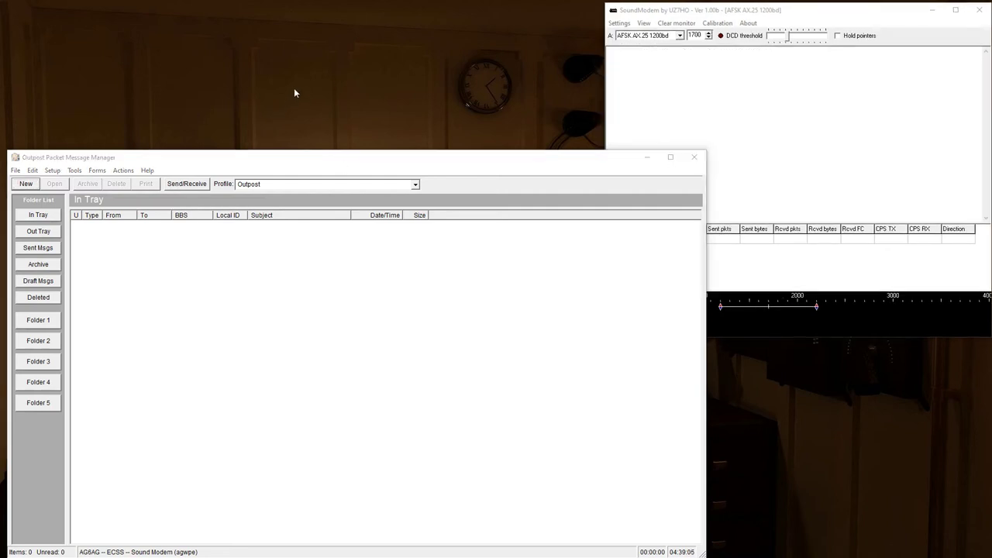
# Step: Run a send/receive session with the ECSS BBS and view the packet traffic in SoundModem
pyautogui.click(186, 186)
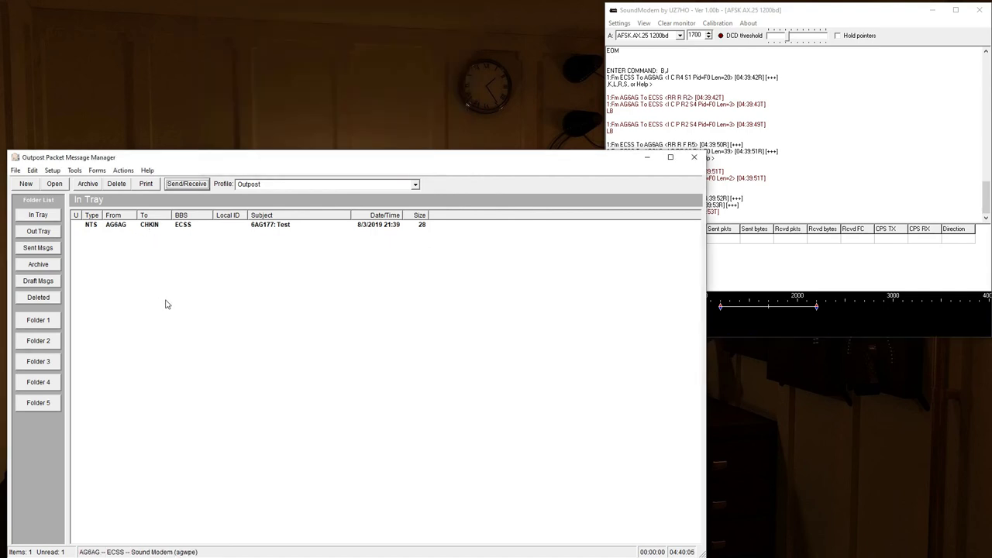
pyautogui.click(751, 11)
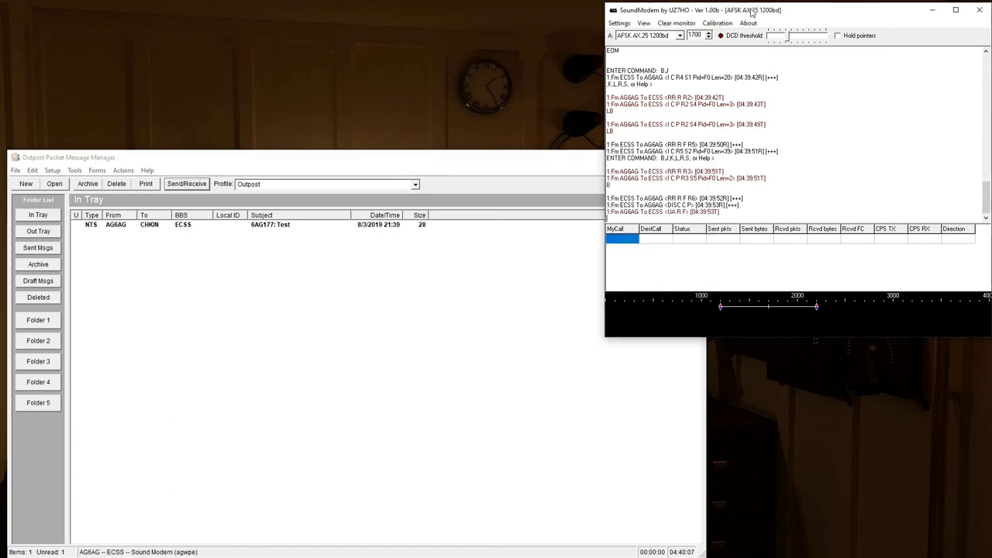
# Step: Close Outpost Packet Message Manager and SoundModem
pyautogui.click(146, 161)
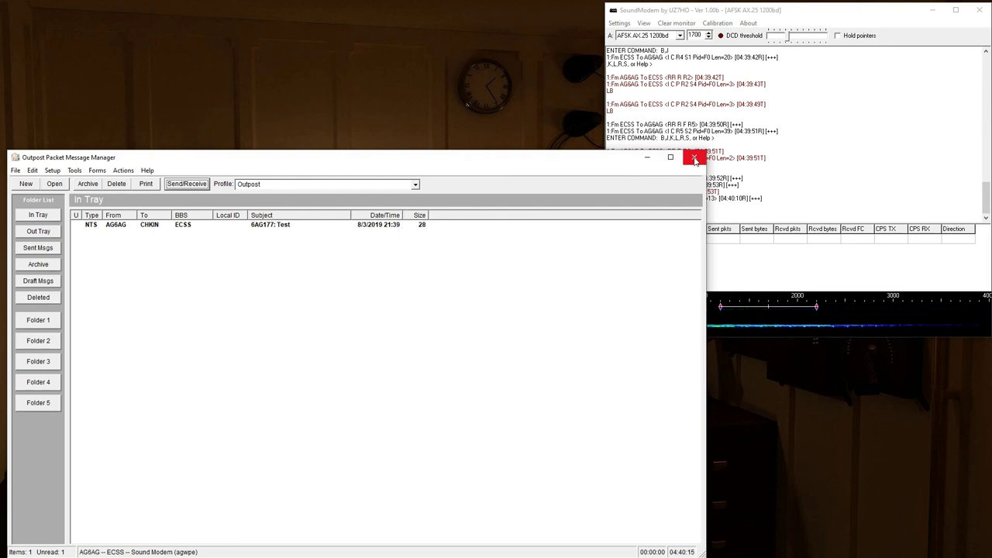
pyautogui.click(695, 158)
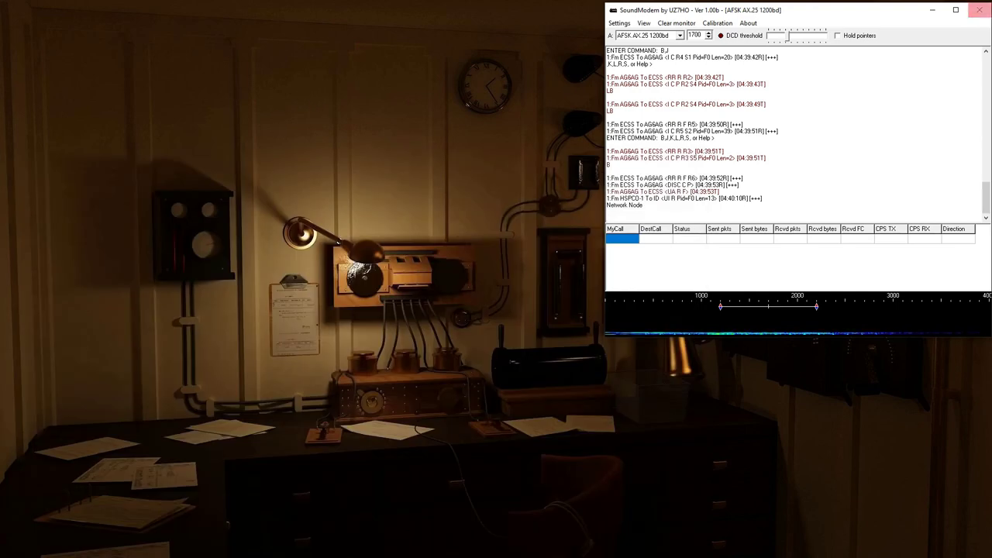
pyautogui.click(979, 9)
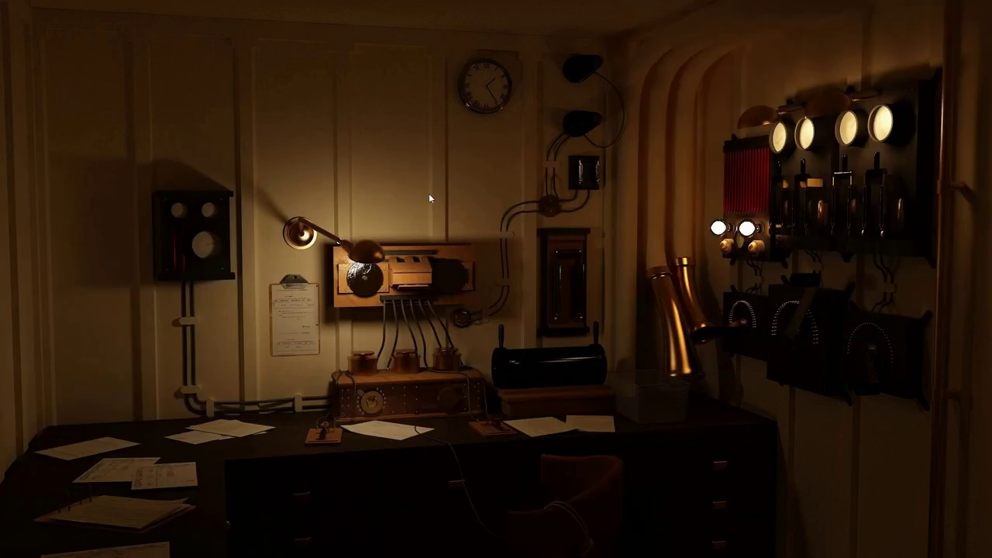